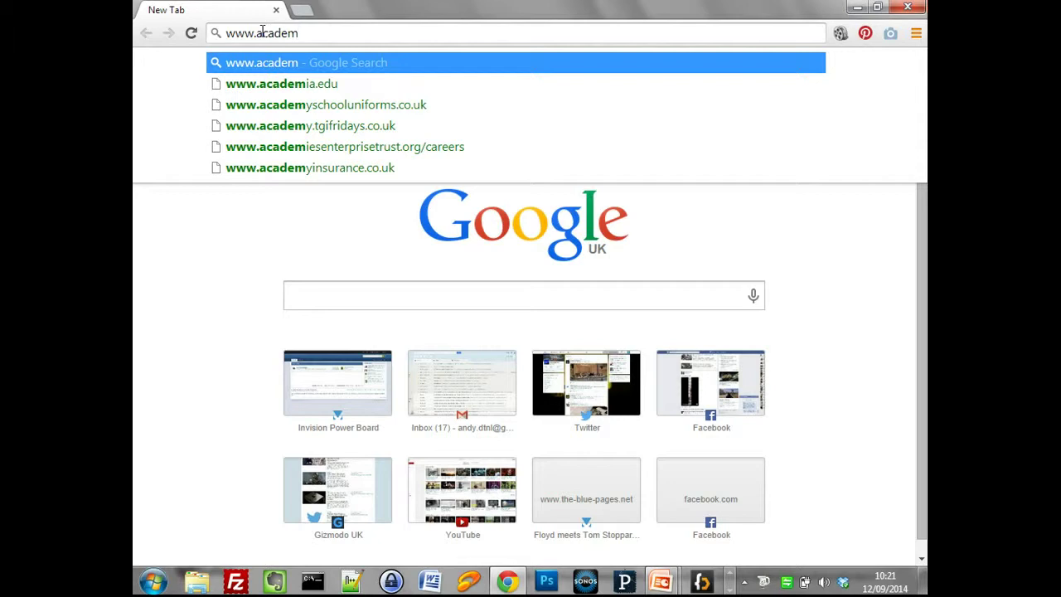
{"action": "type", "text": "yclass"}
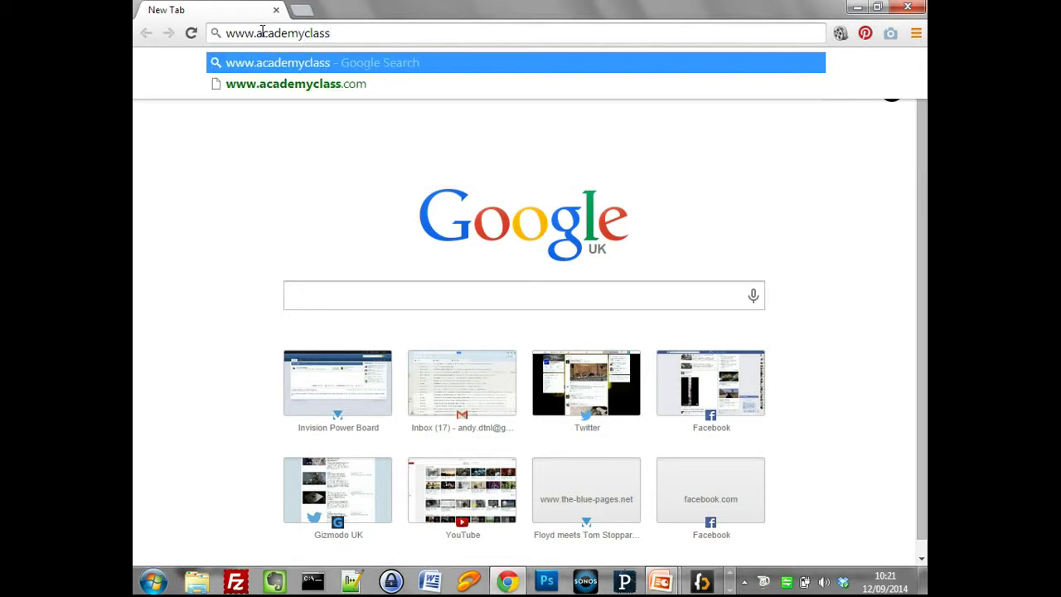
{"action": "type", "text": ".c"}
{"action": "key", "text": "Return"}
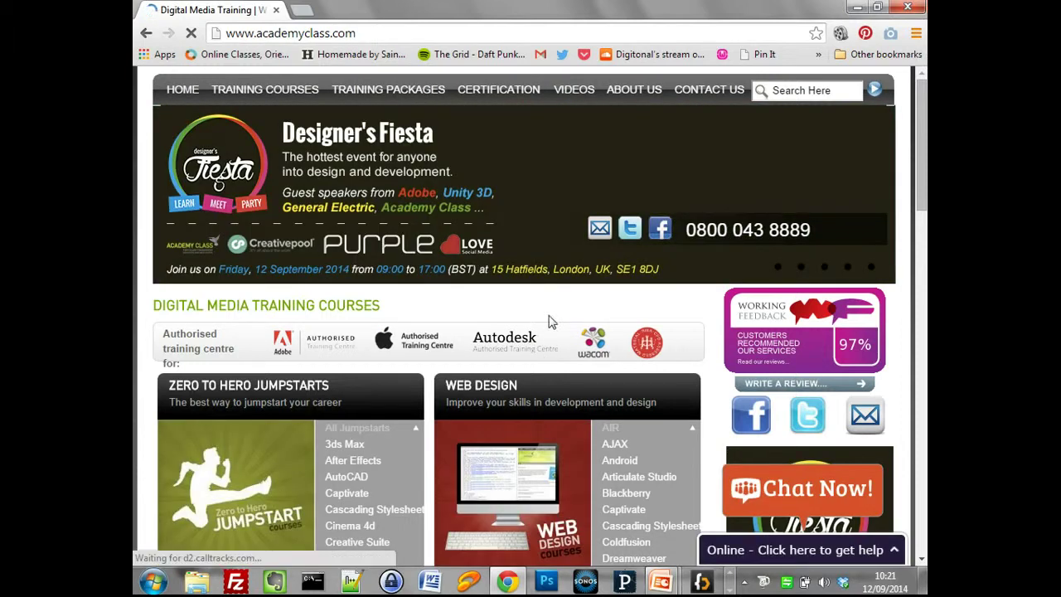
{"action": "left_click", "coordinate": [301, 153]}
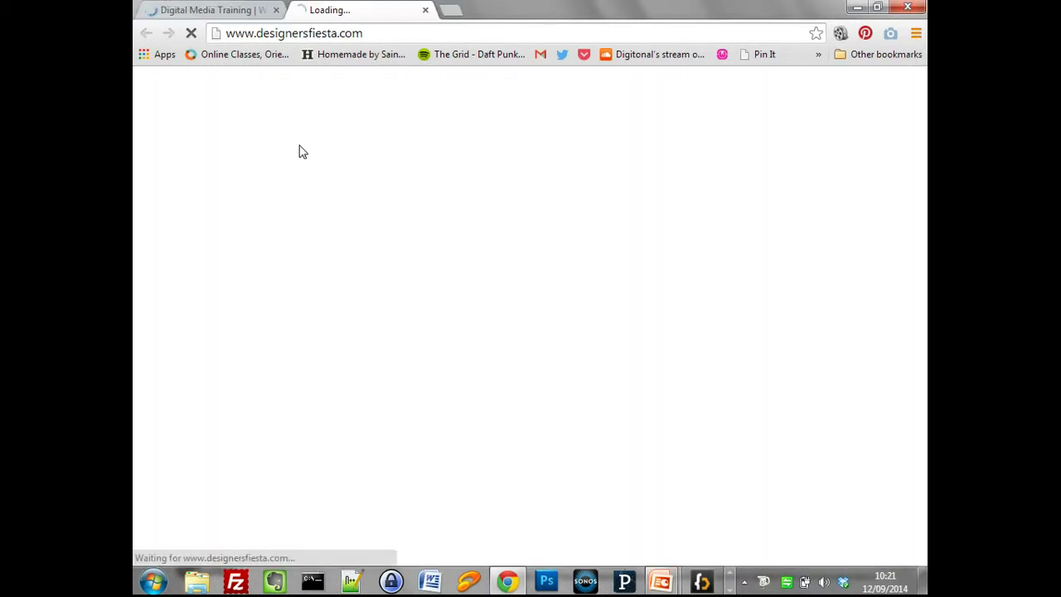
{"action": "left_click", "coordinate": [276, 10]}
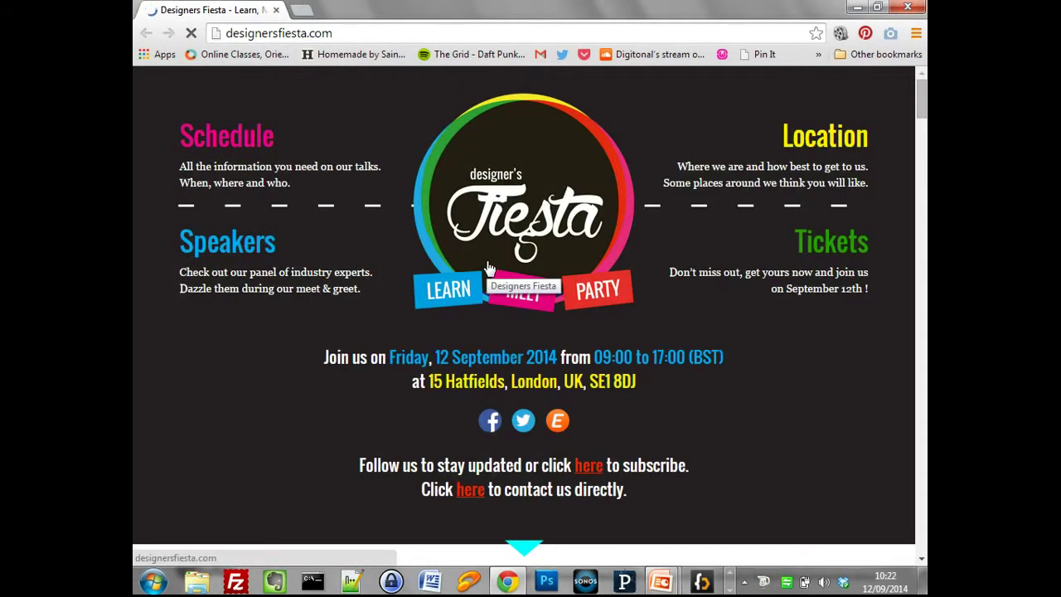
Switch to Charles, clear the session and start recording, and reload the designersfiesta.com page in Chrome.
{"action": "key", "text": "alt+Tab"}
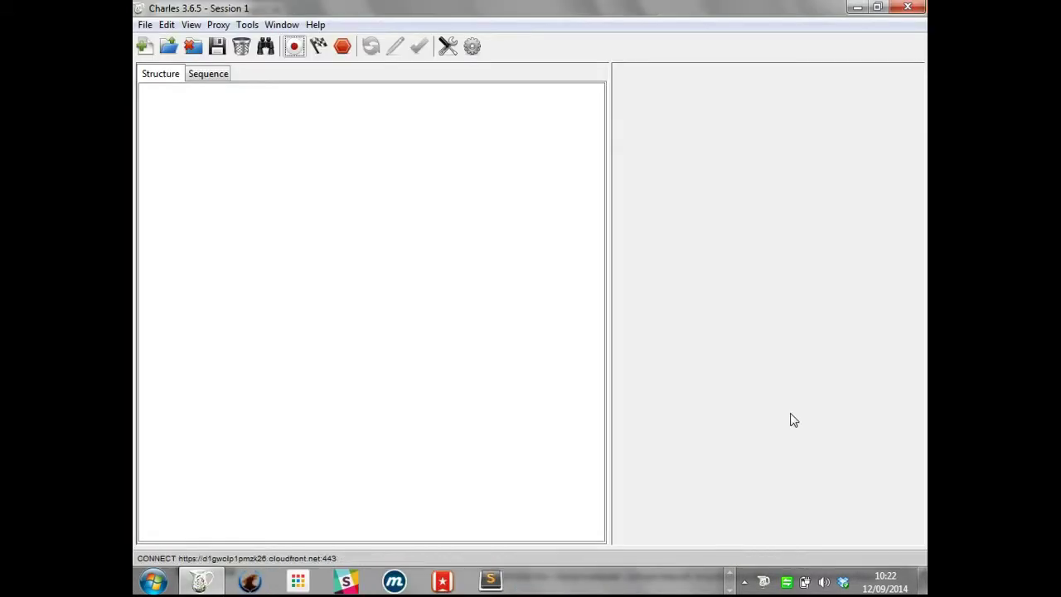
{"action": "left_click", "coordinate": [241, 46]}
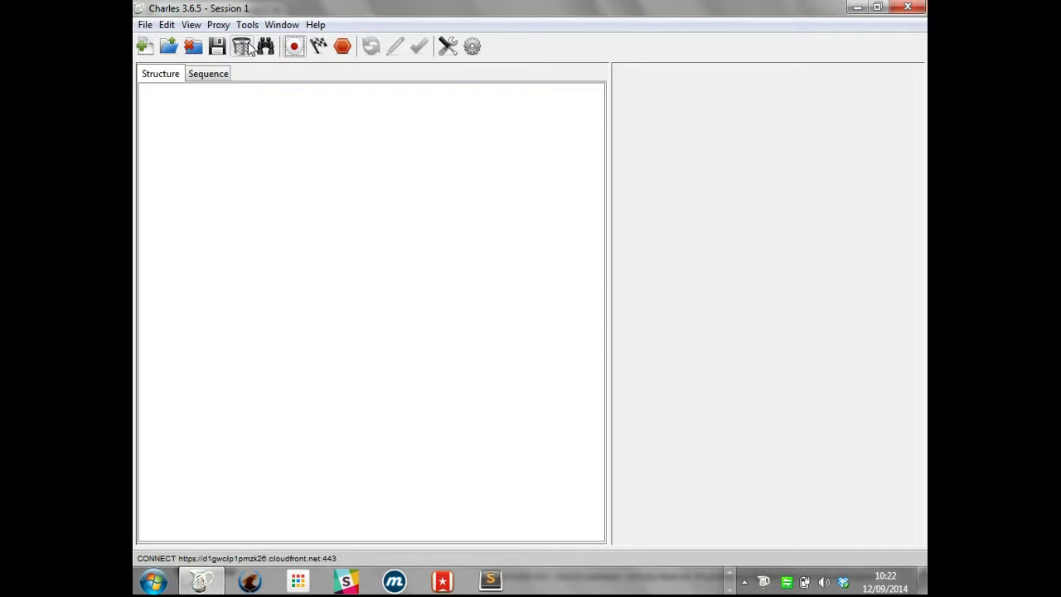
{"action": "left_click", "coordinate": [294, 46]}
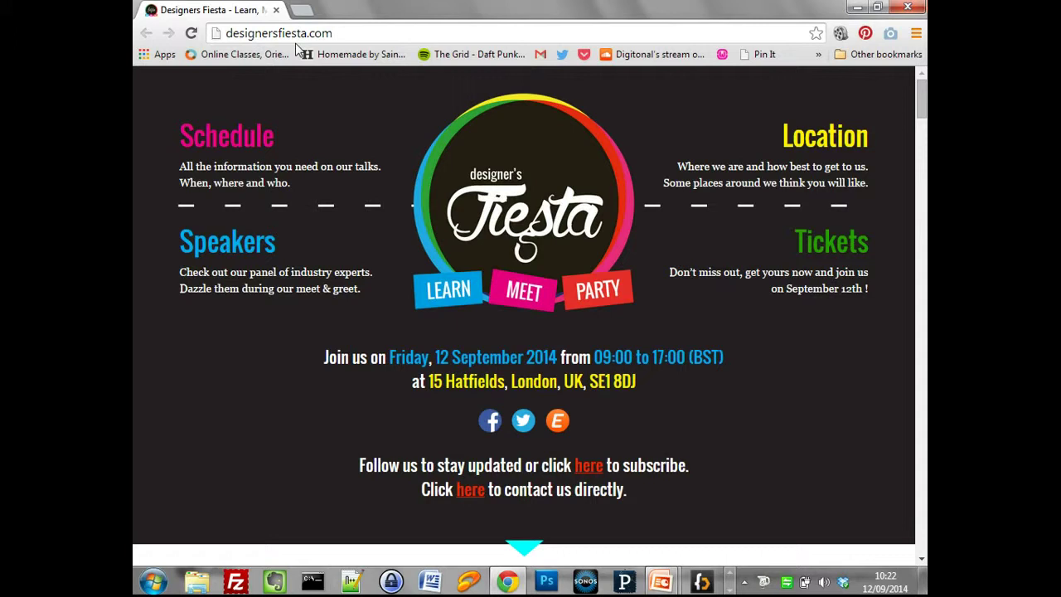
{"action": "key", "text": "F5"}
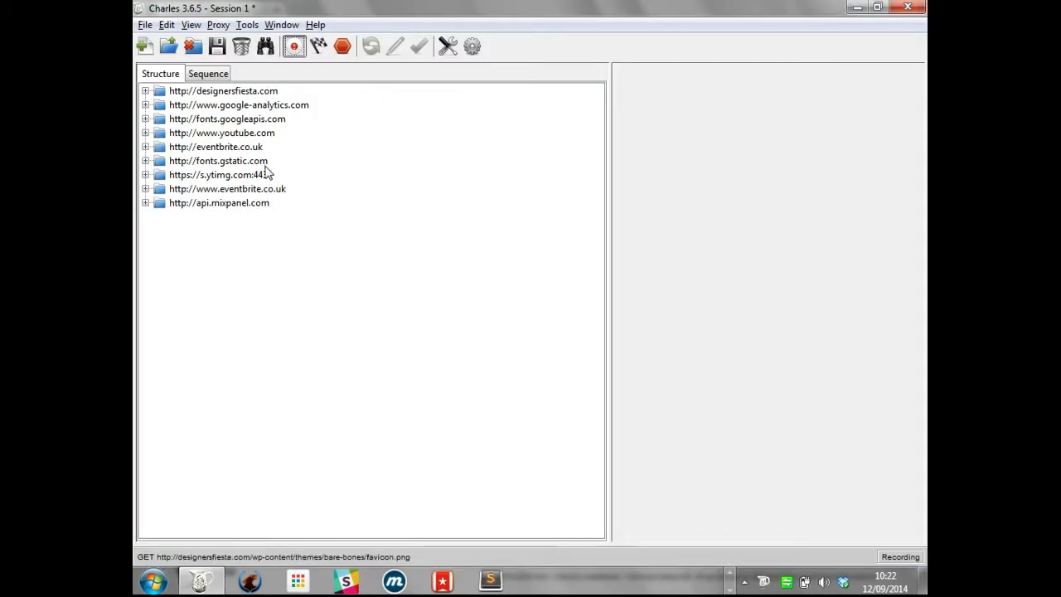
Return to Charles and stop recording the captured web traffic.
{"action": "key", "text": "alt+Tab"}
{"action": "key", "text": "alt+Tab"}
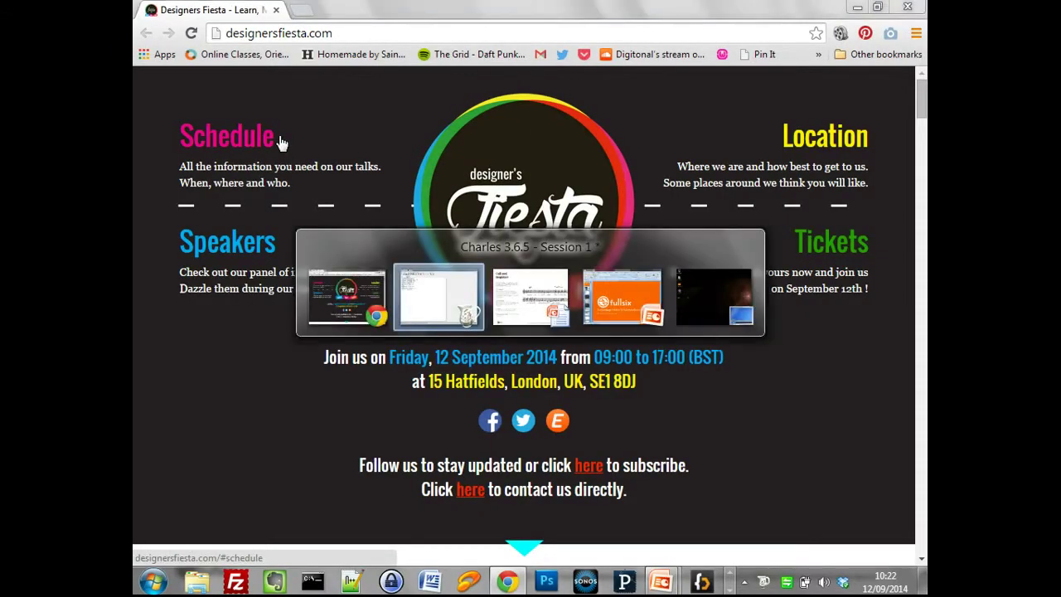
{"action": "key", "text": "alt+Tab"}
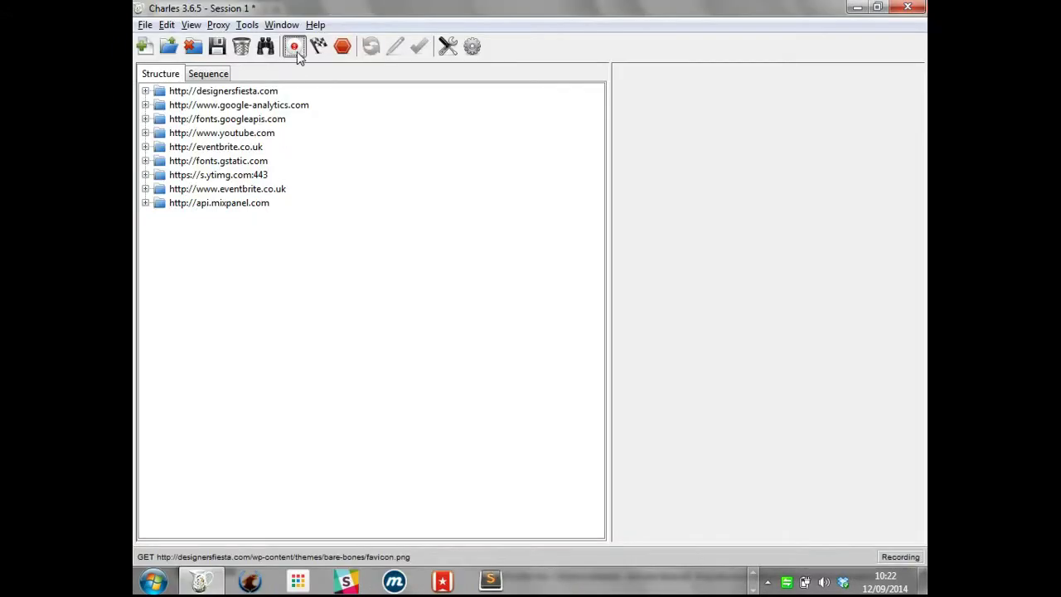
{"action": "left_click", "coordinate": [296, 50]}
Look through the Designers Fiesta page in Chrome, including its Schedule section, and return to the start of the page.
{"action": "key", "text": "alt+Tab"}
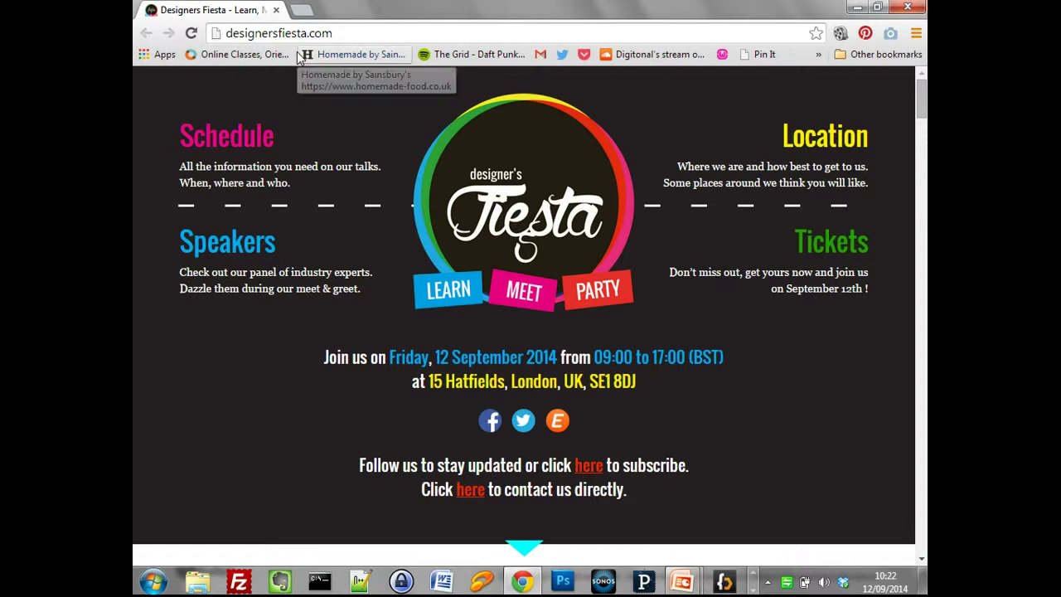
{"action": "key", "text": "alt+Tab"}
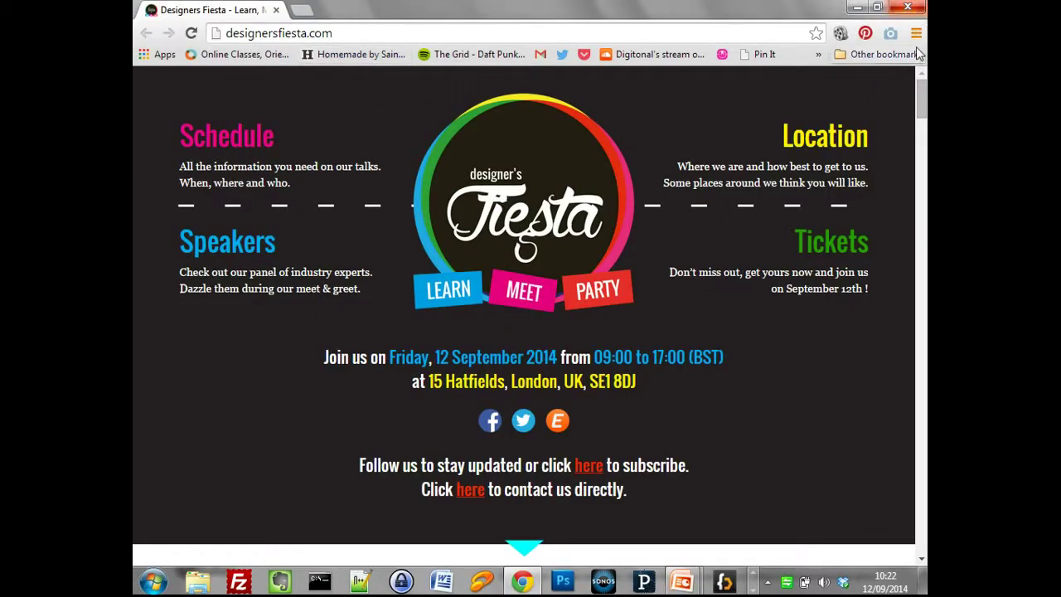
{"action": "left_click_drag", "start_coordinate": [921, 100], "coordinate": [921, 126]}
{"action": "scroll", "coordinate": [524, 315], "scroll_direction": "down", "scroll_amount": 15}
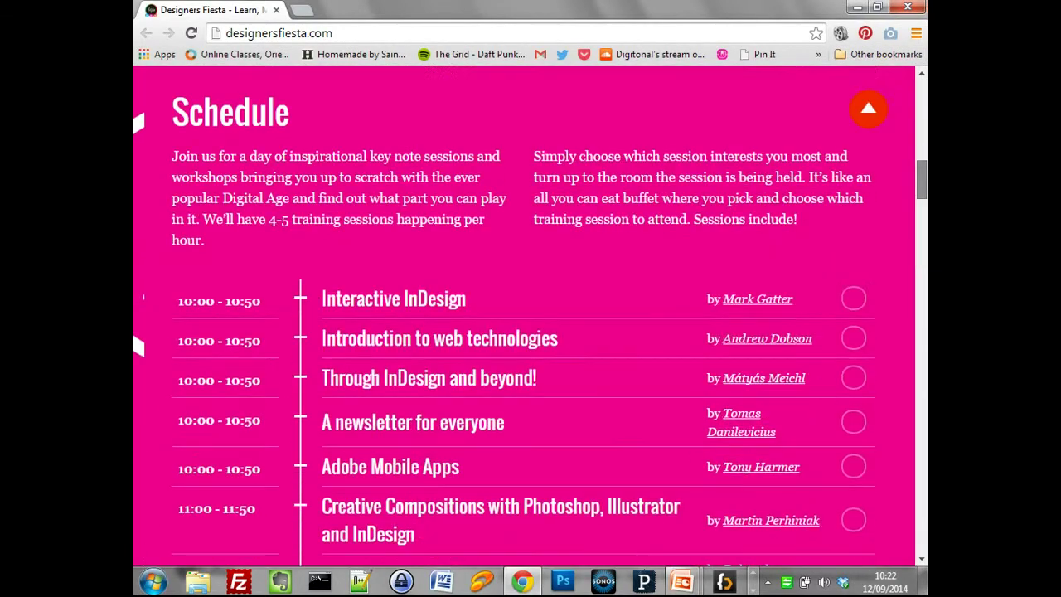
{"action": "left_click_drag", "start_coordinate": [921, 224], "coordinate": [921, 92]}
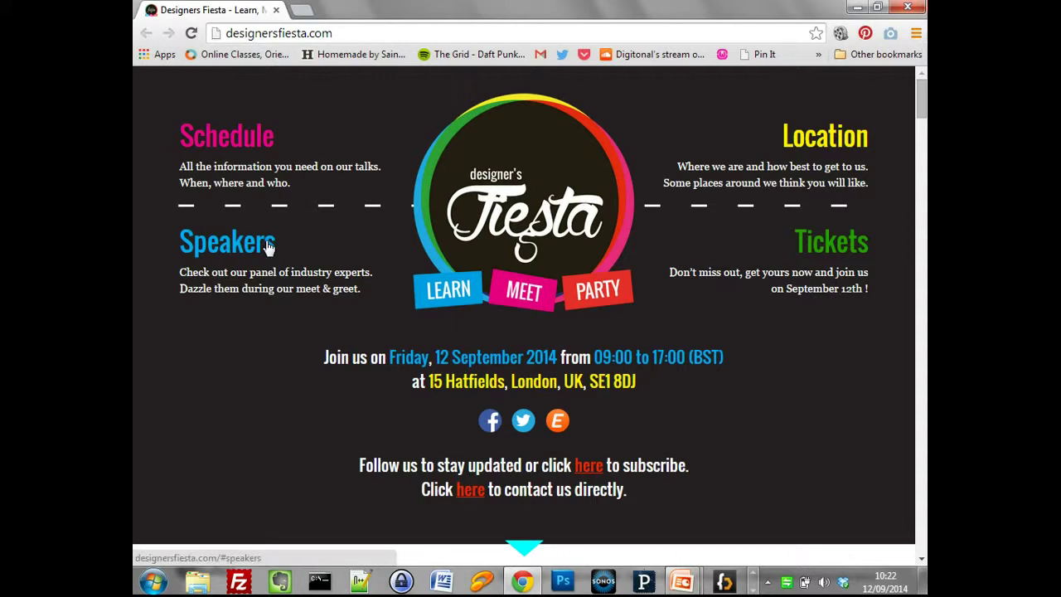
{"action": "key", "text": "alt+Tab"}
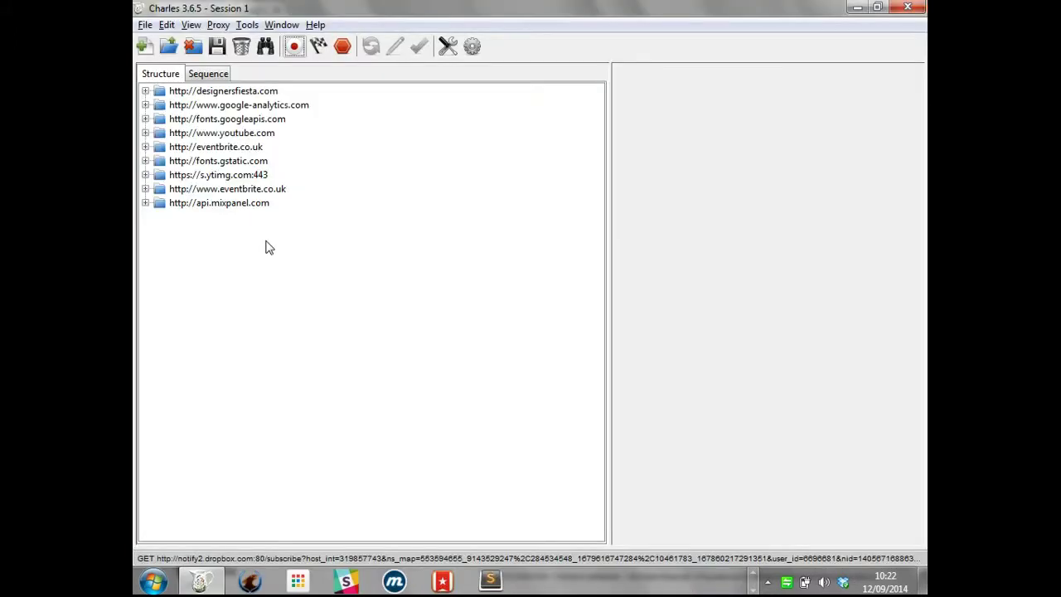
{"action": "left_click", "coordinate": [145, 91]}
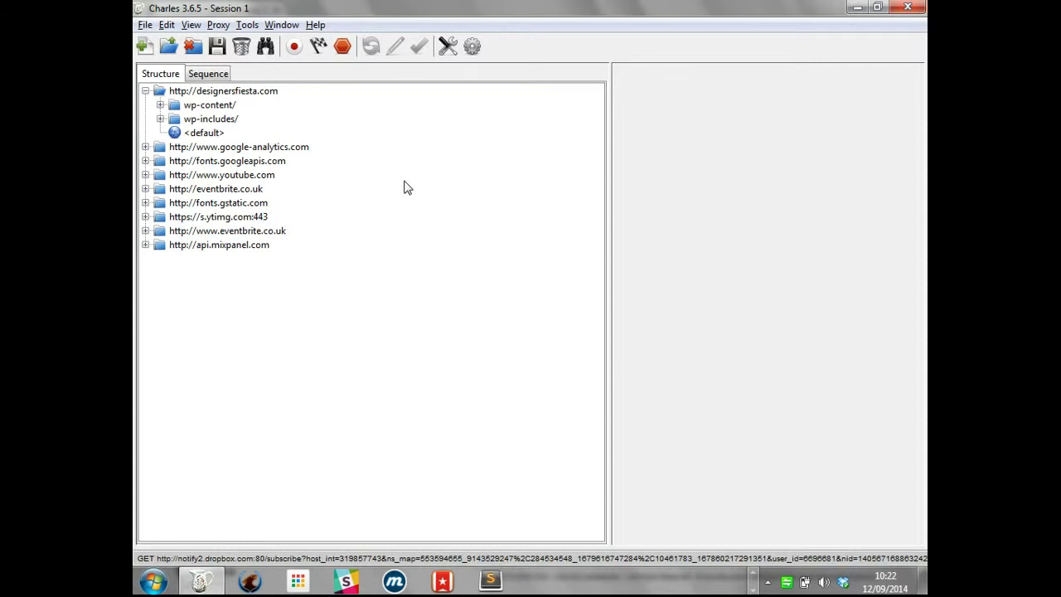
{"action": "left_click", "coordinate": [213, 135]}
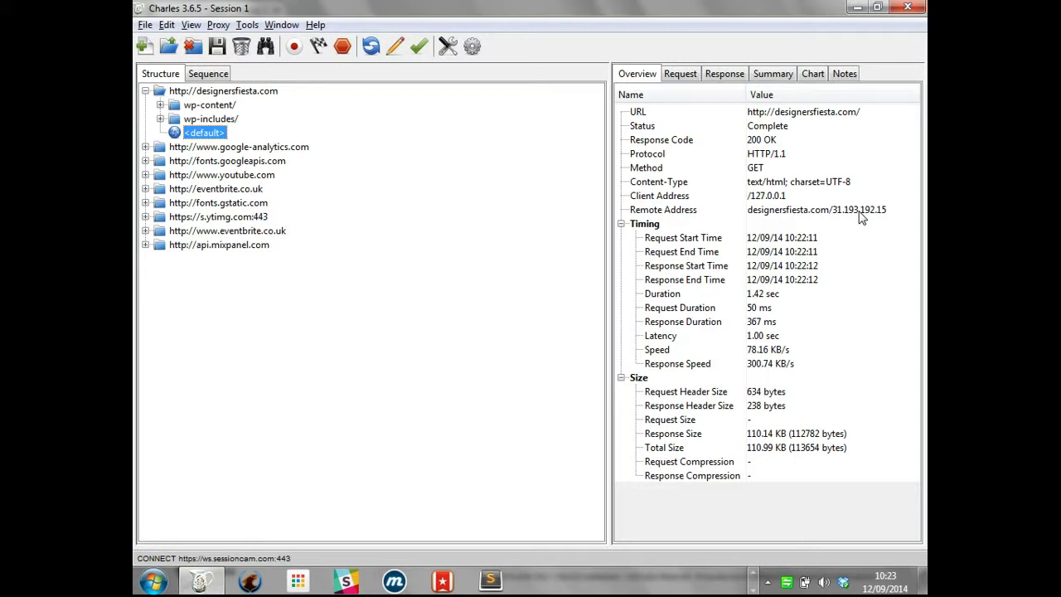
{"action": "left_click", "coordinate": [680, 75]}
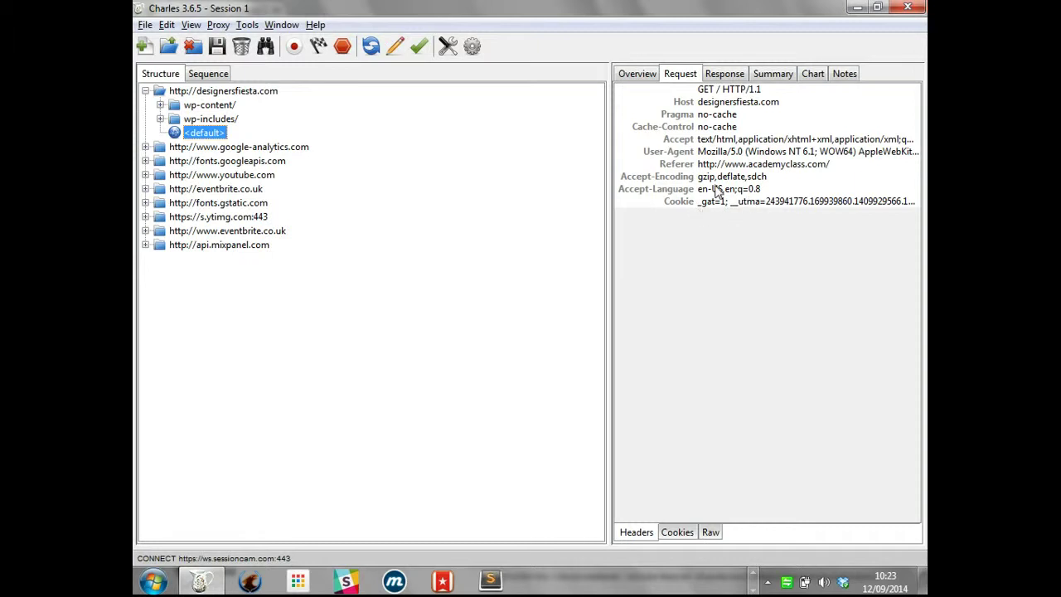
Examine the <default> response as headers, raw text and HTML, widening the detail area for the HTML code.
{"action": "left_click", "coordinate": [722, 77]}
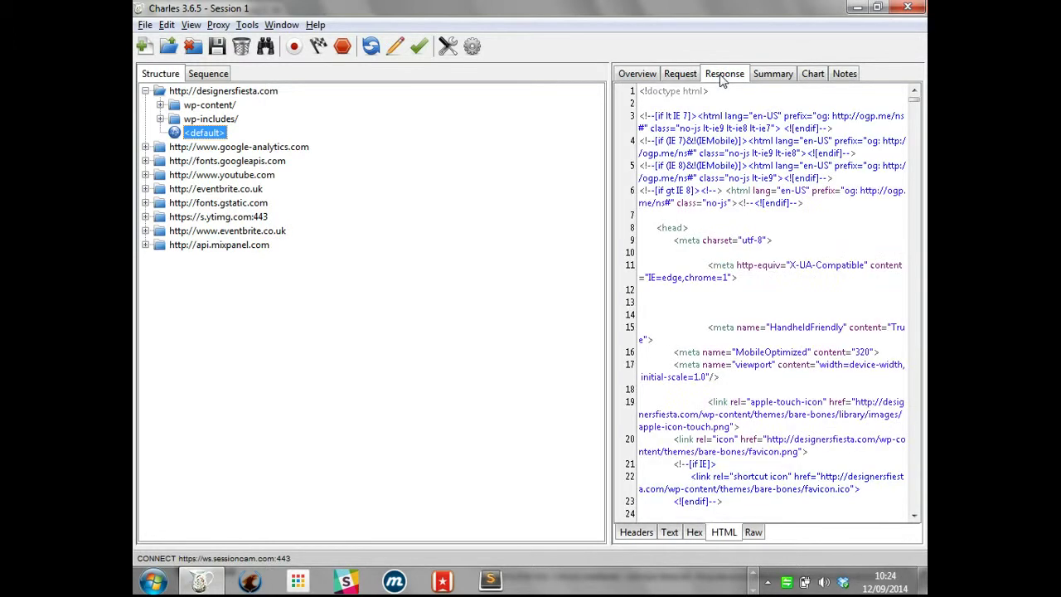
{"action": "left_click", "coordinate": [638, 534]}
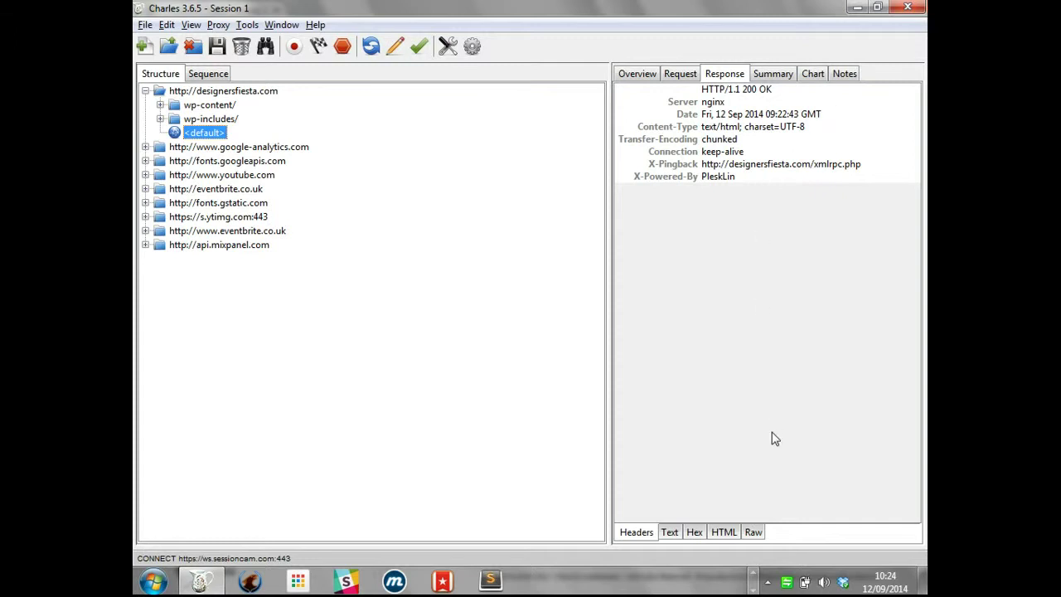
{"action": "left_click", "coordinate": [766, 535]}
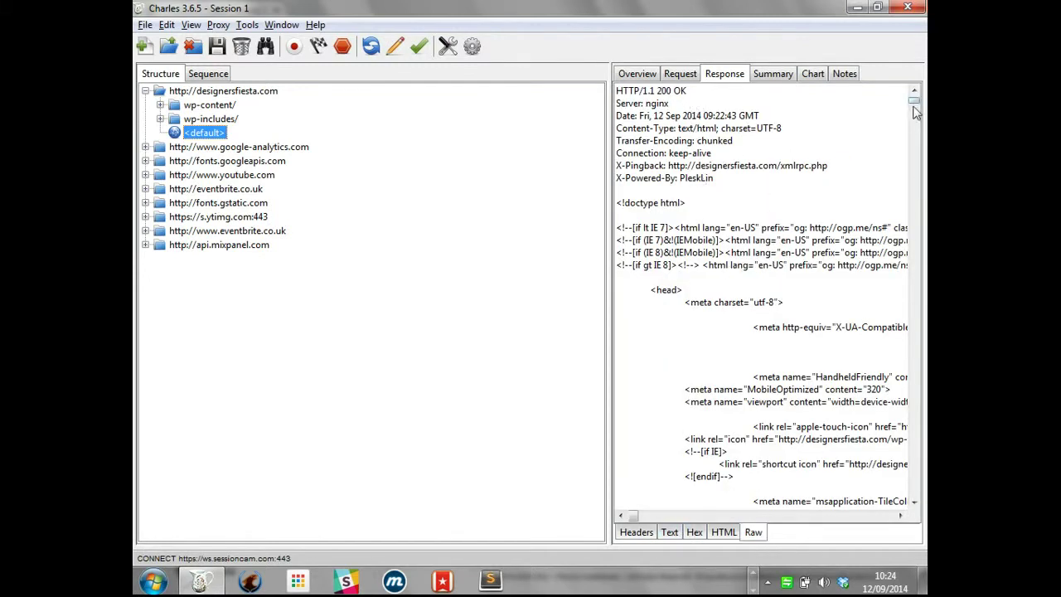
{"action": "mouse_move", "coordinate": [913, 100]}
{"action": "left_mouse_down"}
{"action": "mouse_move", "coordinate": [916, 127]}
{"action": "mouse_move", "coordinate": [915, 96]}
{"action": "left_mouse_up"}
{"action": "left_click", "coordinate": [722, 532]}
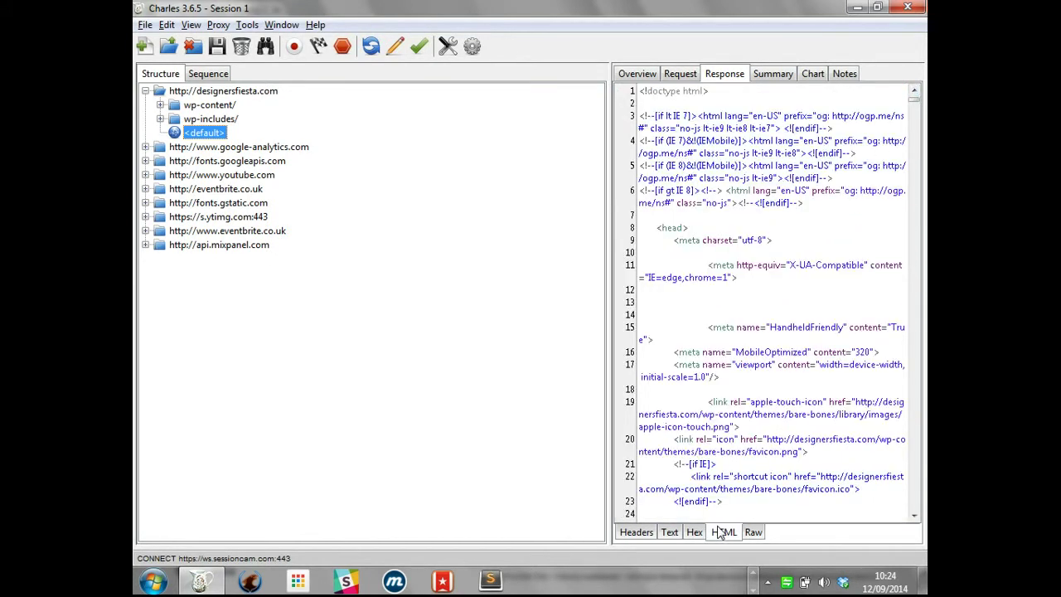
{"action": "left_click_drag", "start_coordinate": [610, 282], "coordinate": [351, 301]}
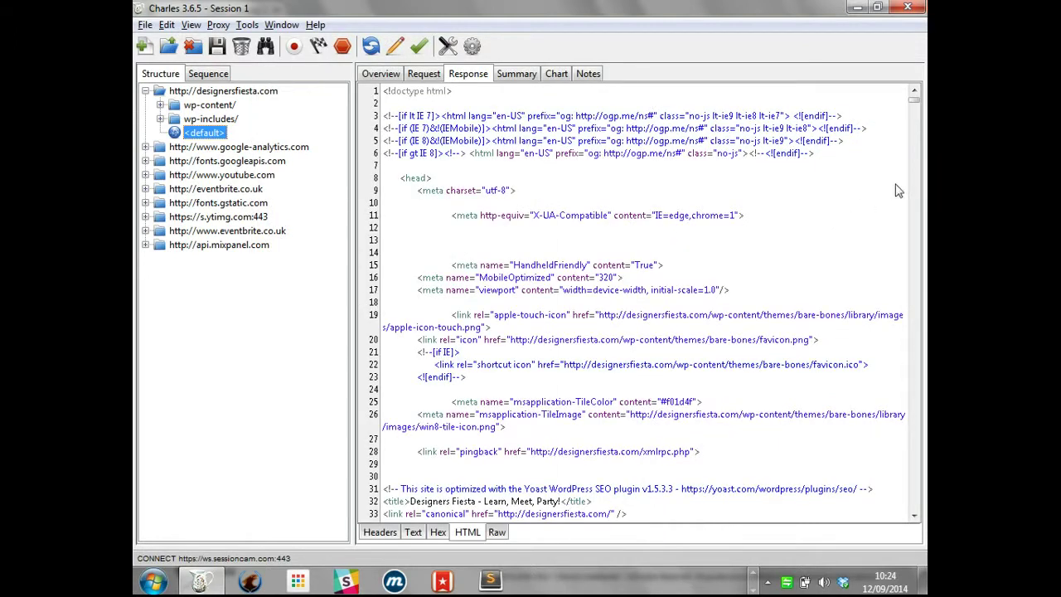
{"action": "mouse_move", "coordinate": [916, 108]}
{"action": "left_mouse_down"}
{"action": "mouse_move", "coordinate": [916, 118]}
{"action": "mouse_move", "coordinate": [914, 98]}
{"action": "left_mouse_up"}
Expand the wp-content and wp-includes folders of designersfiesta.com, including the js and images subfolders of wp-includes.
{"action": "left_click", "coordinate": [160, 118]}
{"action": "left_click", "coordinate": [160, 105]}
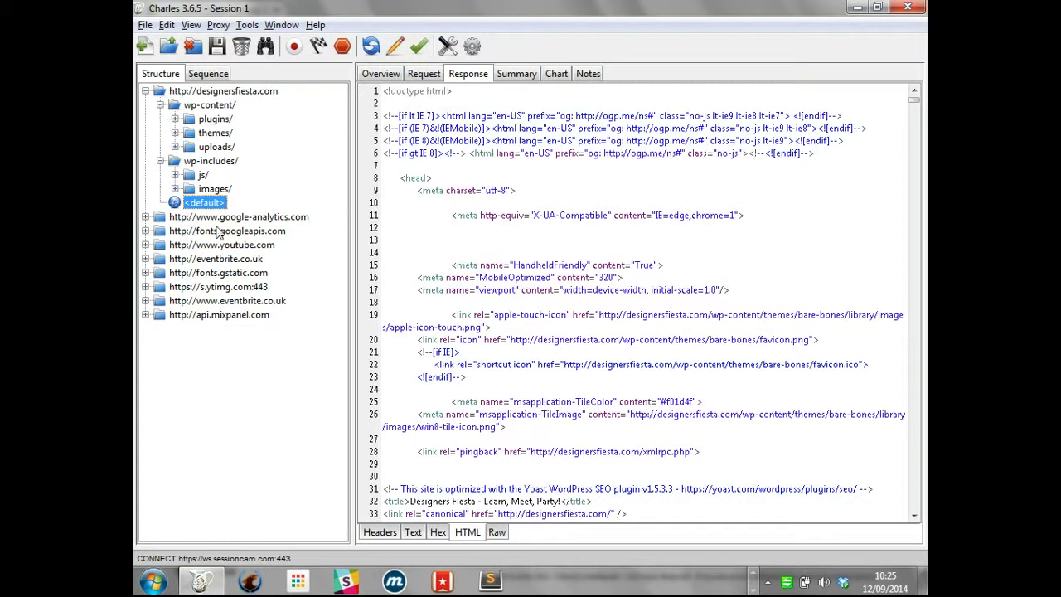
{"action": "left_click", "coordinate": [175, 189]}
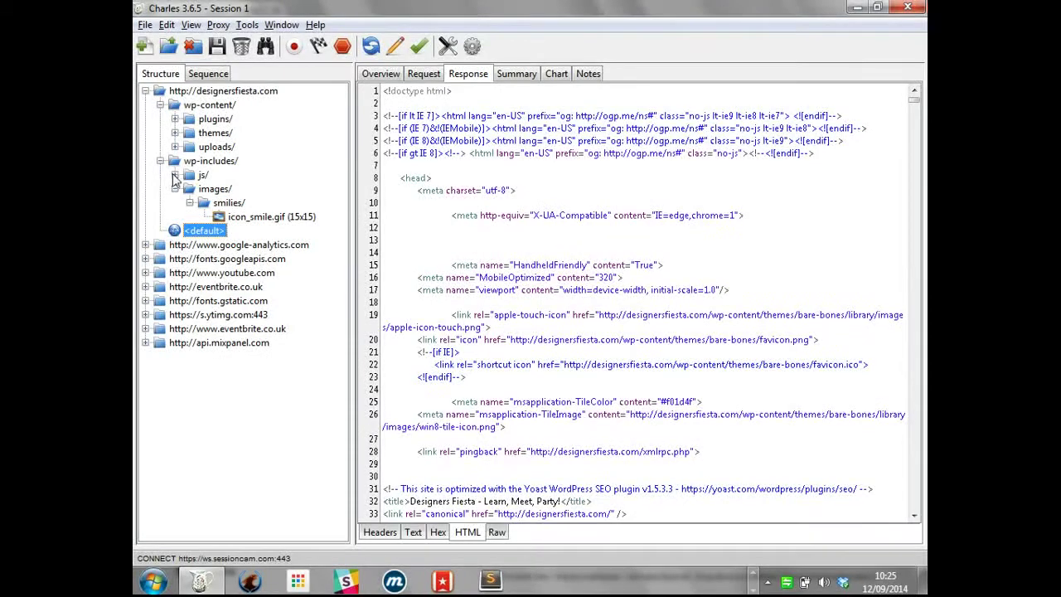
{"action": "left_click", "coordinate": [174, 175]}
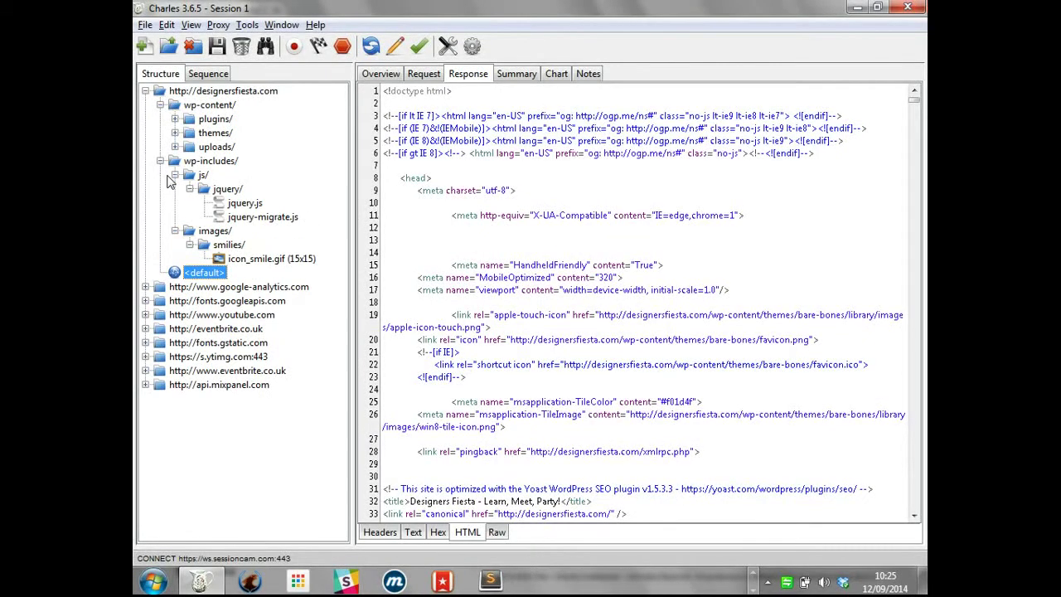
Expand the bare-bones theme down to library/css and examine the request headers and raw response of style.css.
{"action": "left_click", "coordinate": [175, 133]}
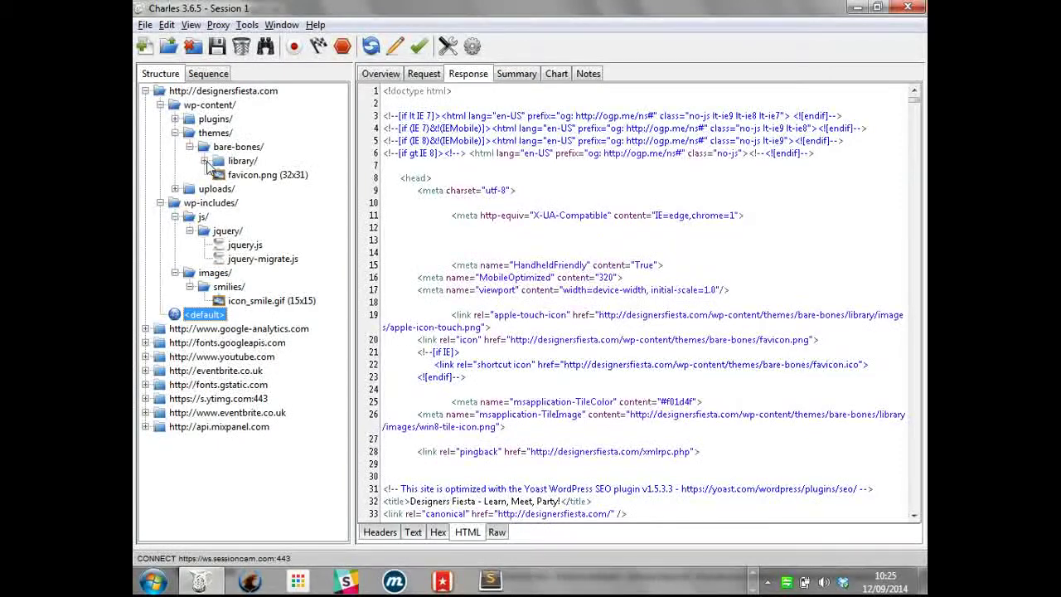
{"action": "left_click", "coordinate": [204, 160]}
{"action": "left_click", "coordinate": [218, 175]}
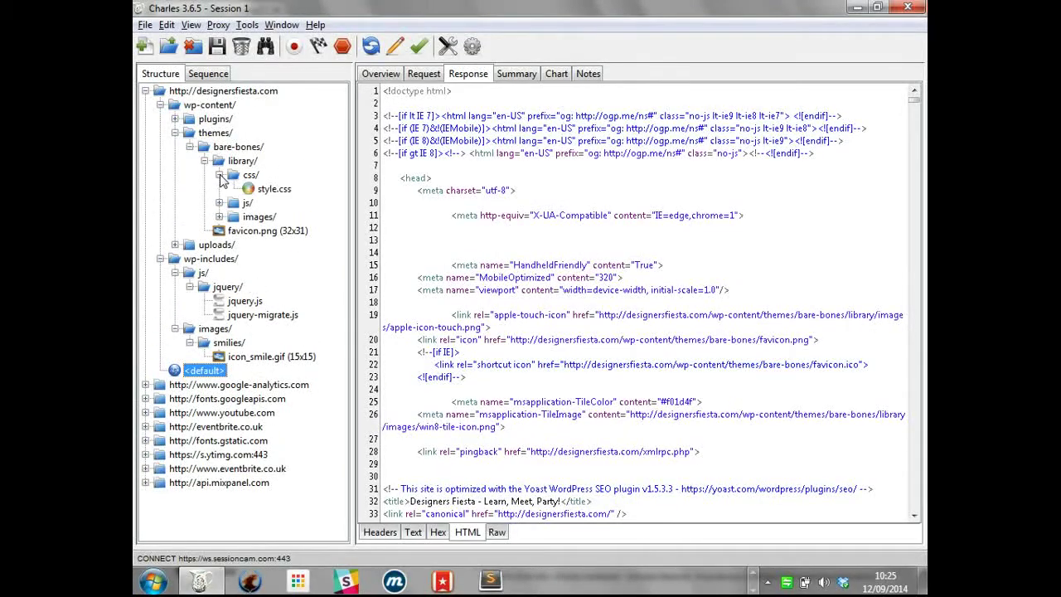
{"action": "left_click", "coordinate": [288, 190]}
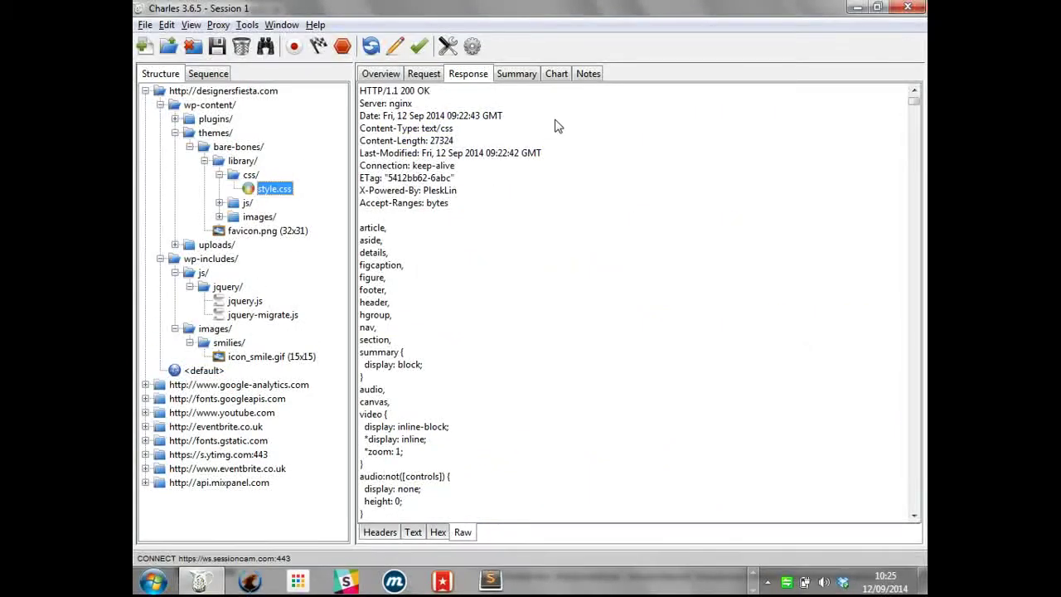
{"action": "left_click", "coordinate": [441, 76]}
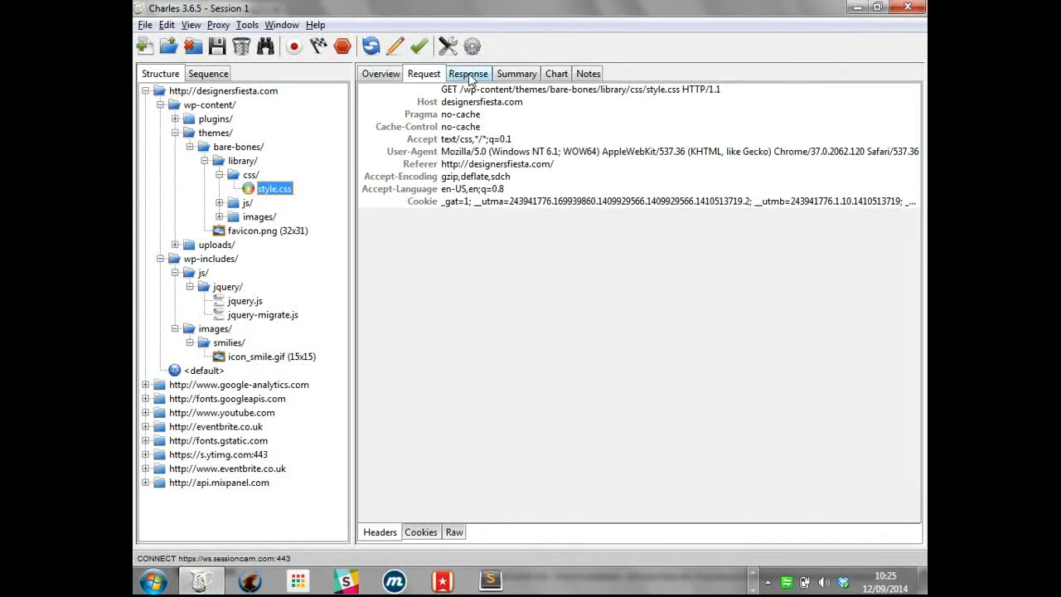
{"action": "left_click", "coordinate": [466, 76]}
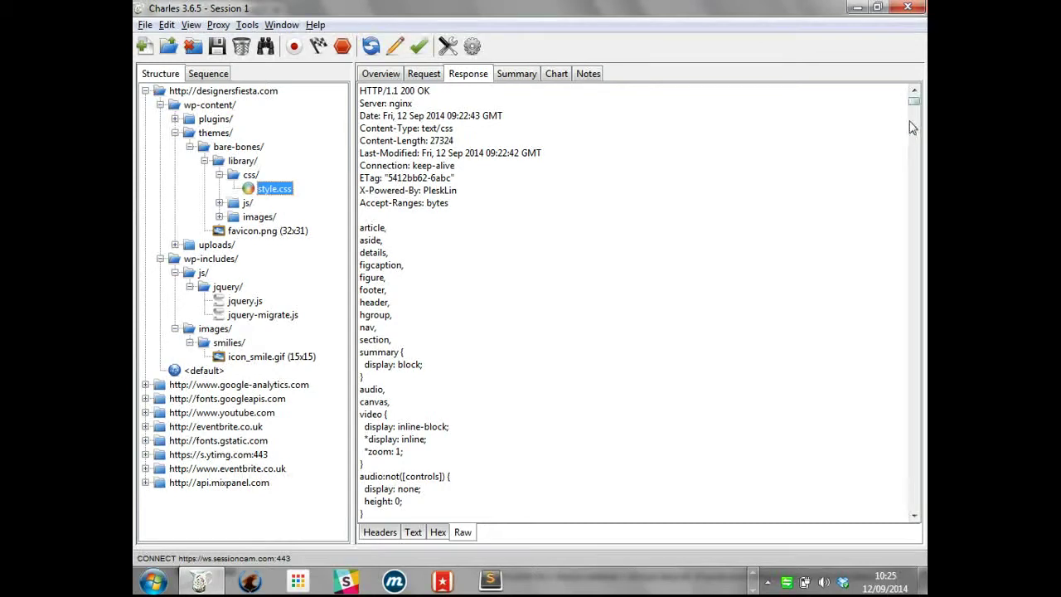
{"action": "left_click_drag", "start_coordinate": [914, 104], "coordinate": [919, 52]}
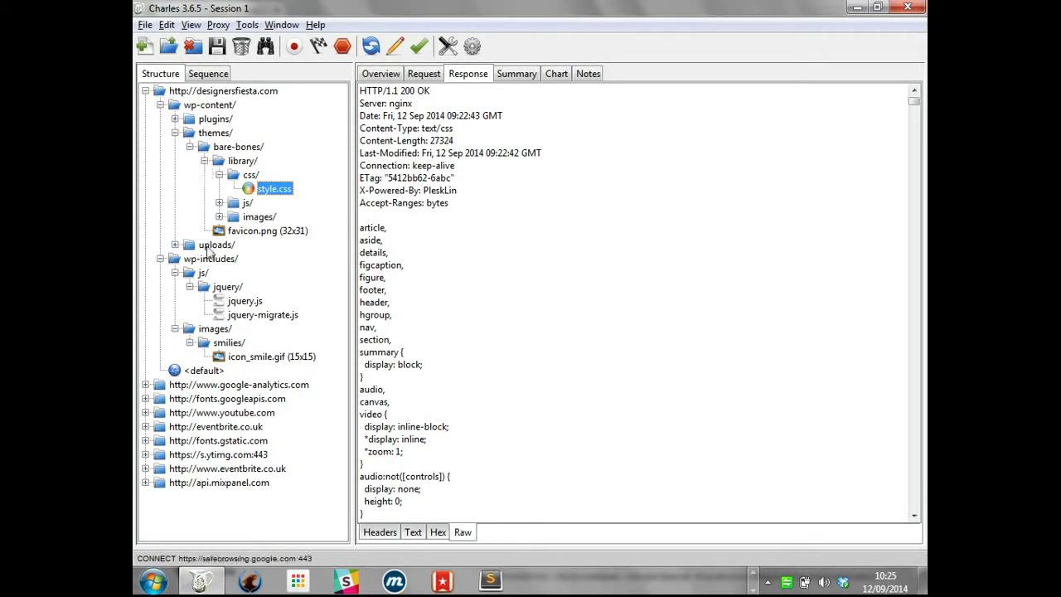
Examine the summary of resources loaded with the <default> page, including their host, response code, size and time.
{"action": "left_click", "coordinate": [213, 372]}
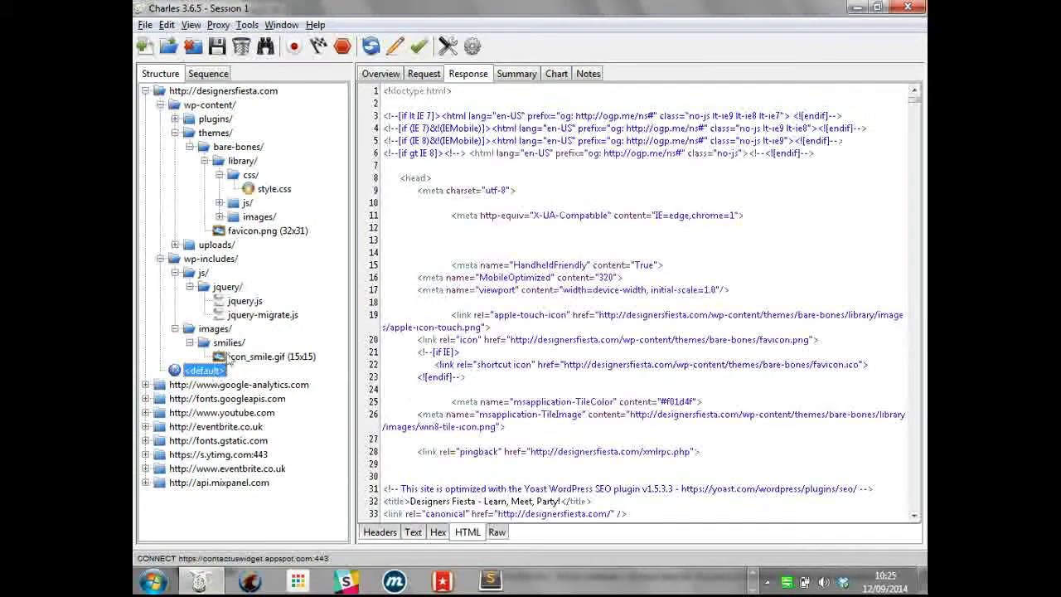
{"action": "left_click", "coordinate": [517, 74]}
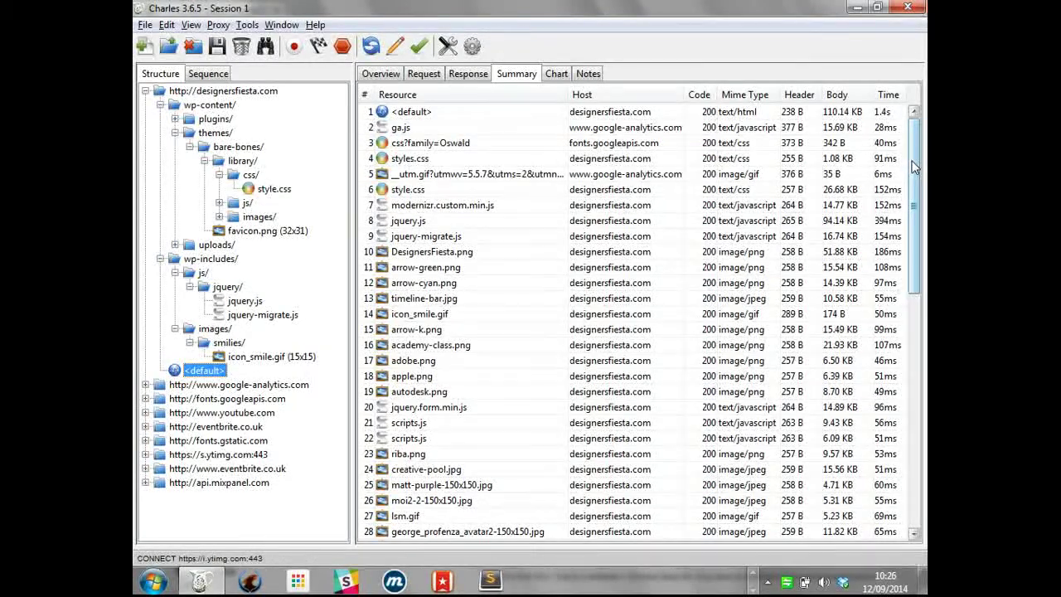
{"action": "mouse_move", "coordinate": [914, 166]}
{"action": "left_mouse_down"}
{"action": "mouse_move", "coordinate": [922, 402]}
{"action": "mouse_move", "coordinate": [918, 165]}
{"action": "left_mouse_up"}
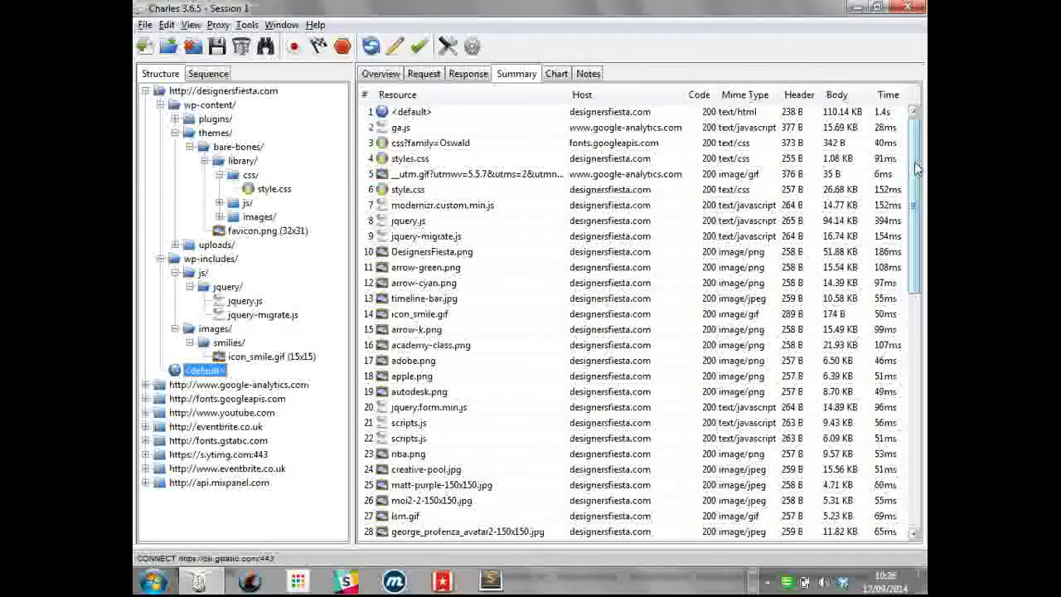
Review the complete resource list of the <default> page's summary down to its size totals and duration.
{"action": "scroll", "coordinate": [918, 168], "scroll_direction": "down", "scroll_amount": 1}
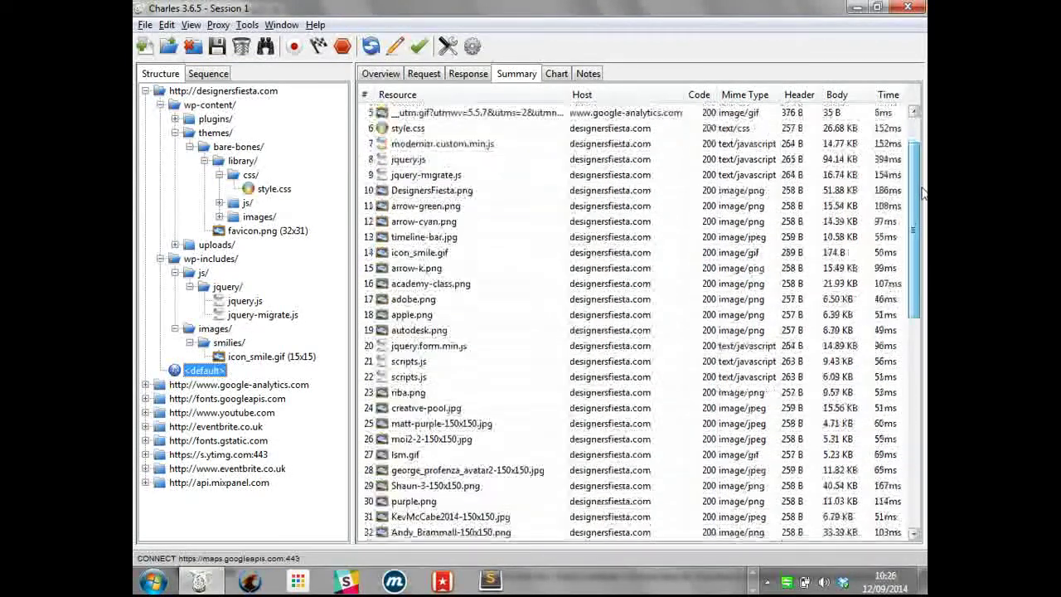
{"action": "scroll", "coordinate": [917, 169], "scroll_direction": "up", "scroll_amount": 1}
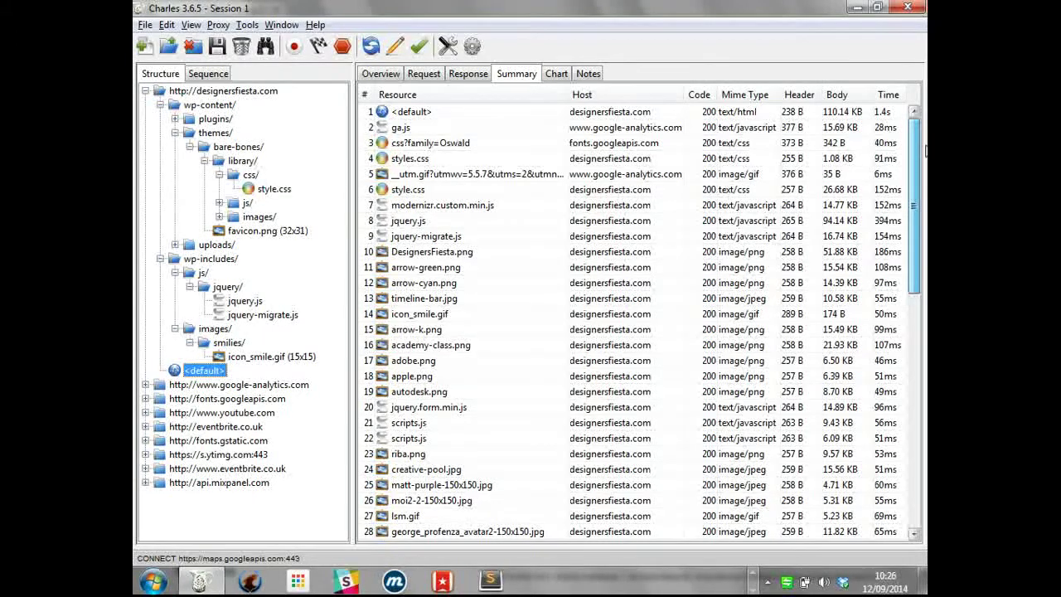
{"action": "scroll", "coordinate": [926, 154], "scroll_direction": "down", "scroll_amount": 3}
{"action": "scroll", "coordinate": [638, 323], "scroll_direction": "down", "scroll_amount": 10}
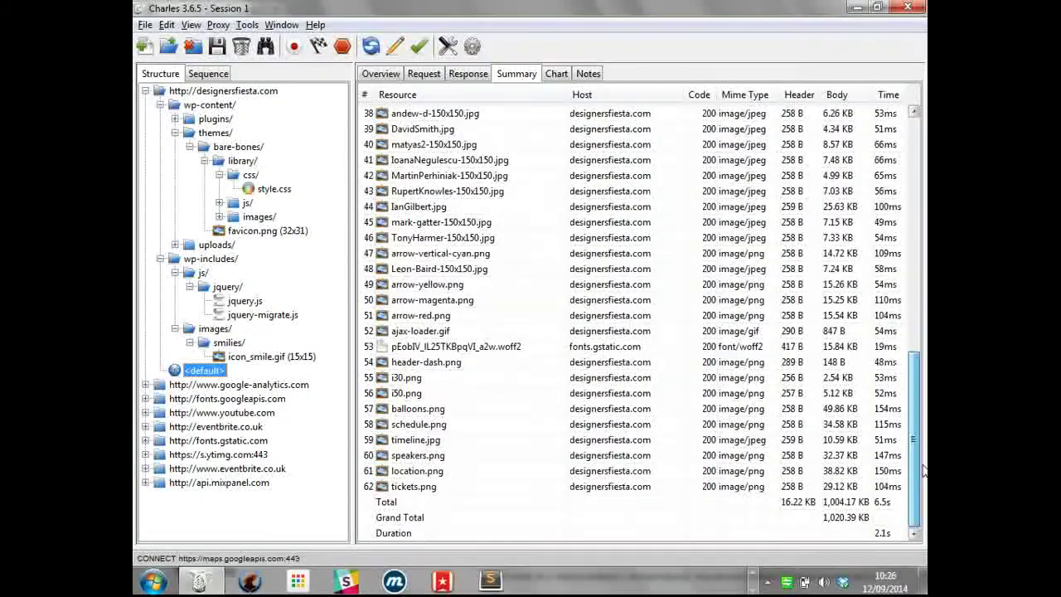
Switch to Chrome to view the loaded designersfiesta.com page, and return to Charles.
{"action": "left_click", "coordinate": [923, 580]}
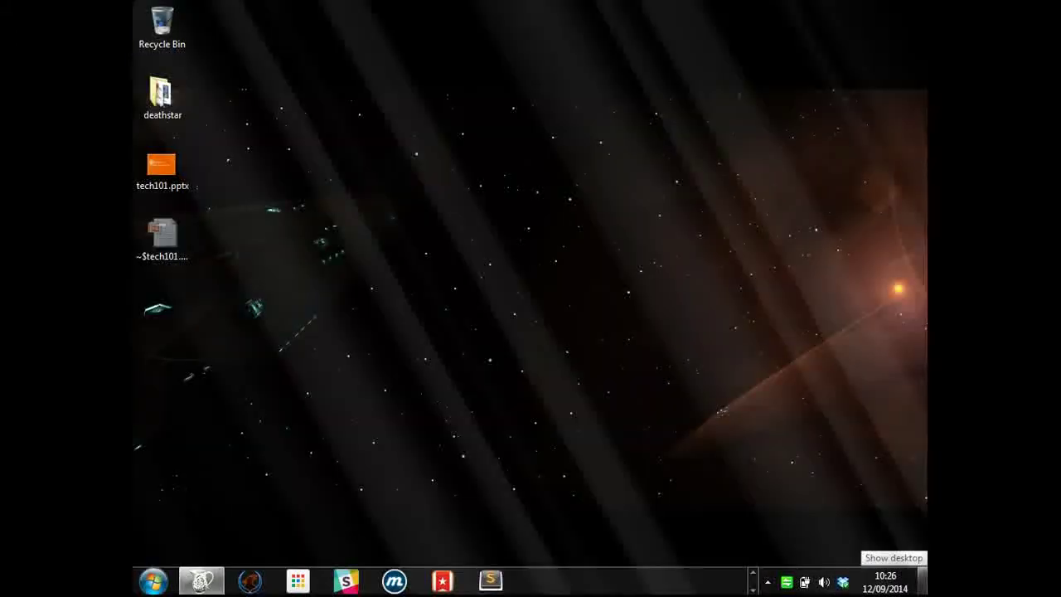
{"action": "key", "text": "alt+Tab"}
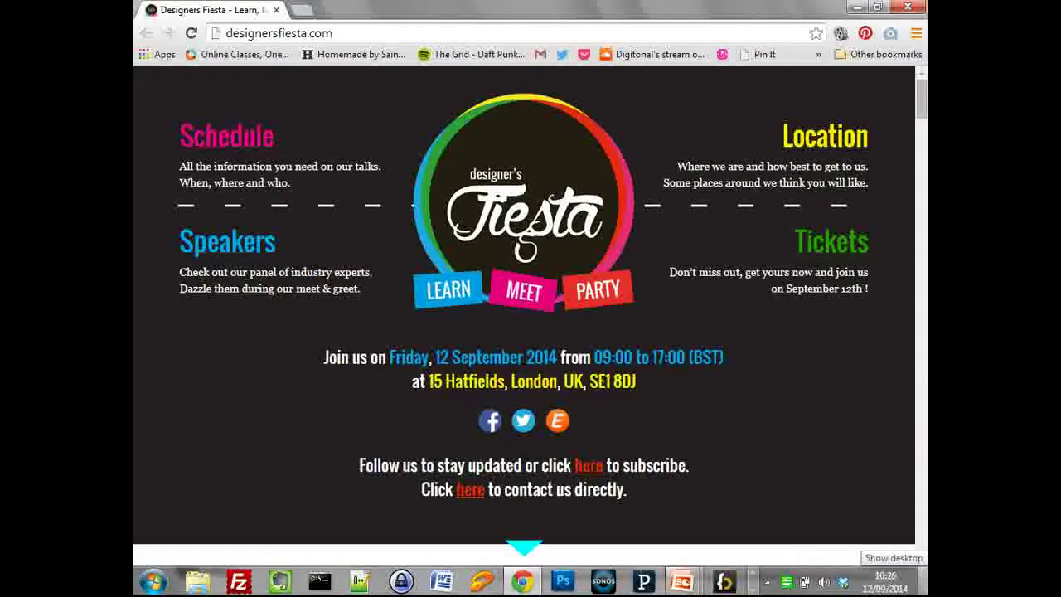
{"action": "key", "text": "alt+Tab"}
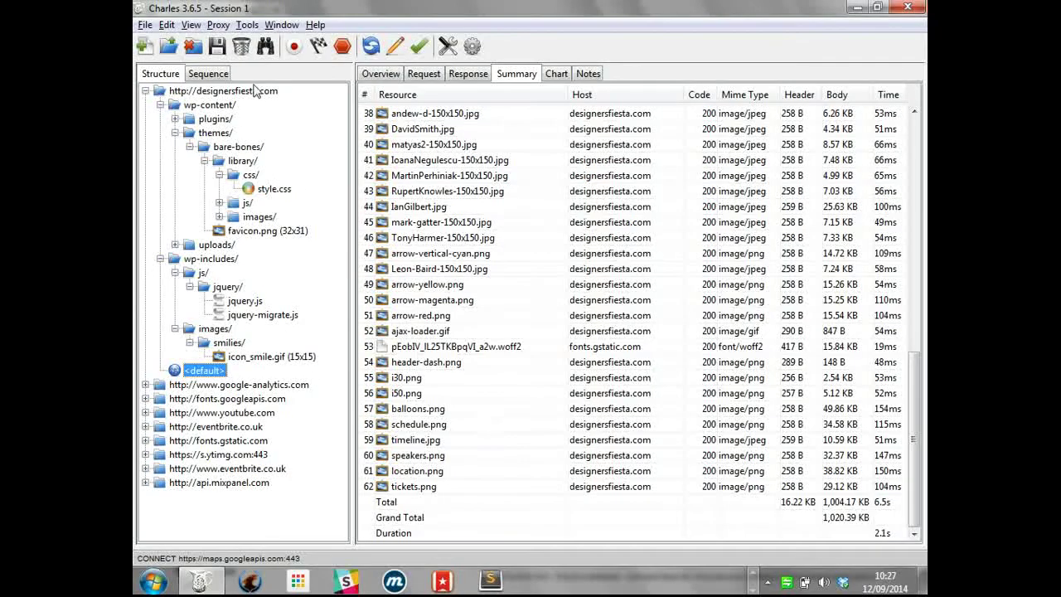
{"action": "left_click", "coordinate": [146, 91]}
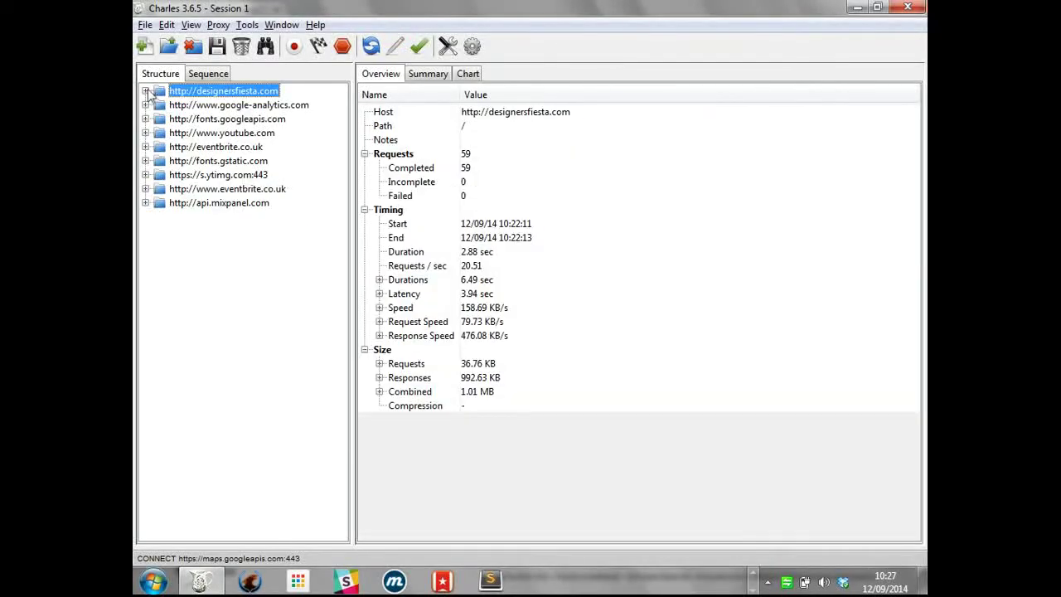
{"action": "left_click", "coordinate": [222, 106]}
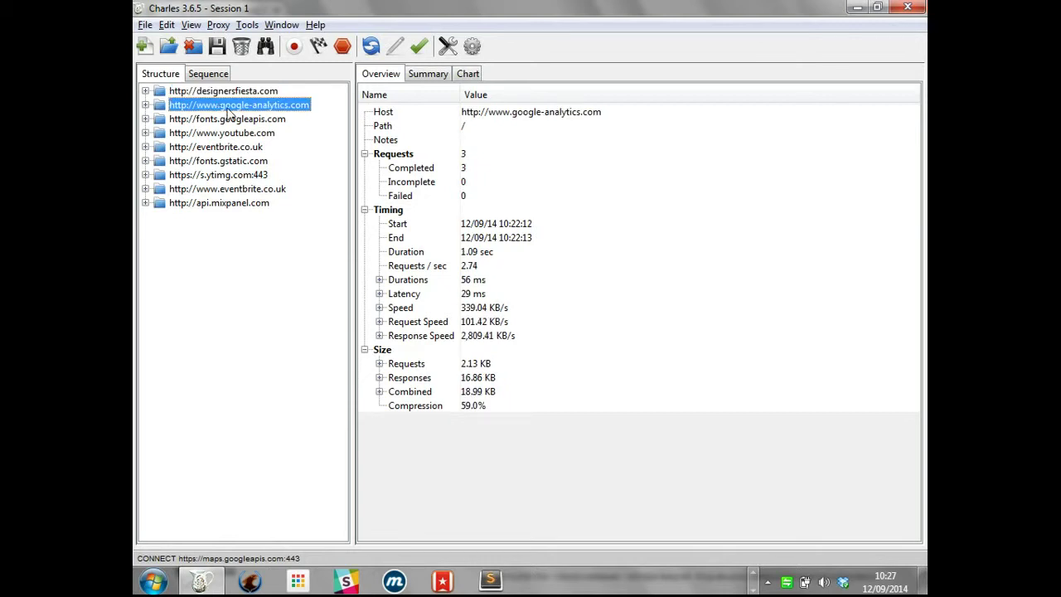
{"action": "left_click", "coordinate": [222, 123]}
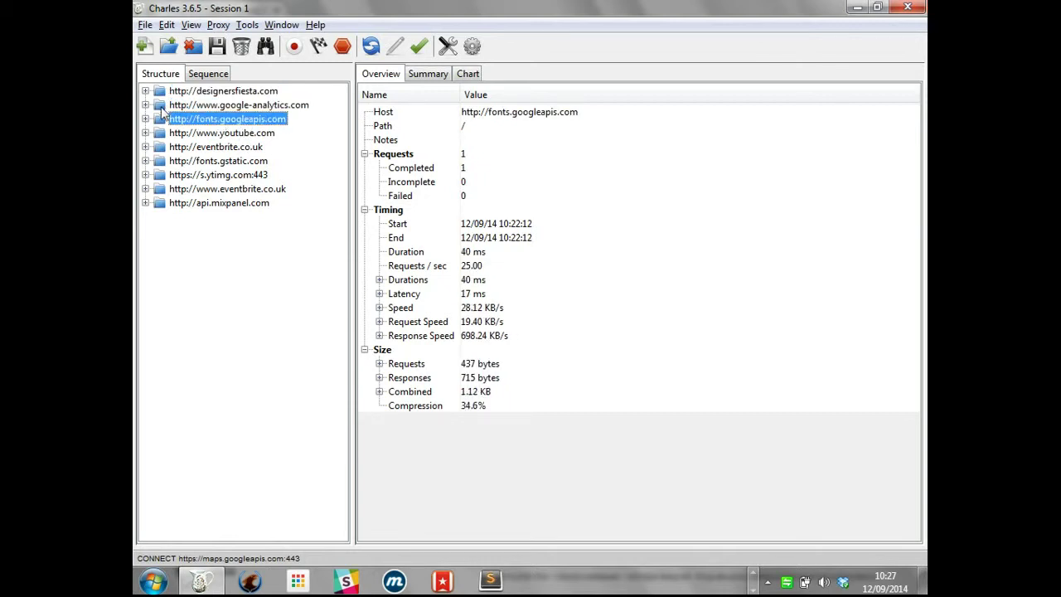
{"action": "left_click", "coordinate": [145, 119]}
{"action": "left_click", "coordinate": [198, 133]}
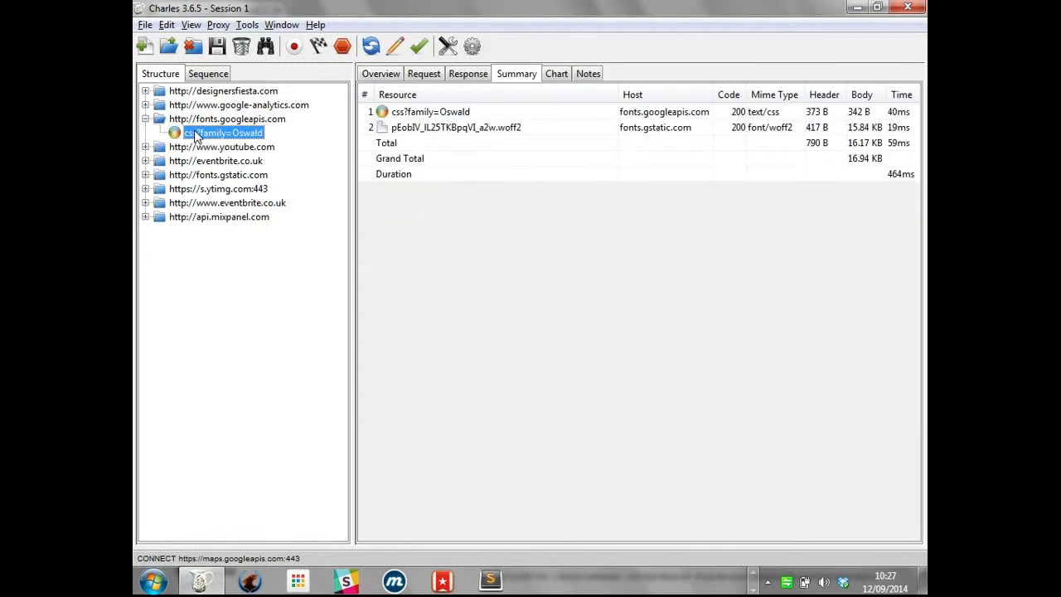
{"action": "left_click", "coordinate": [425, 74]}
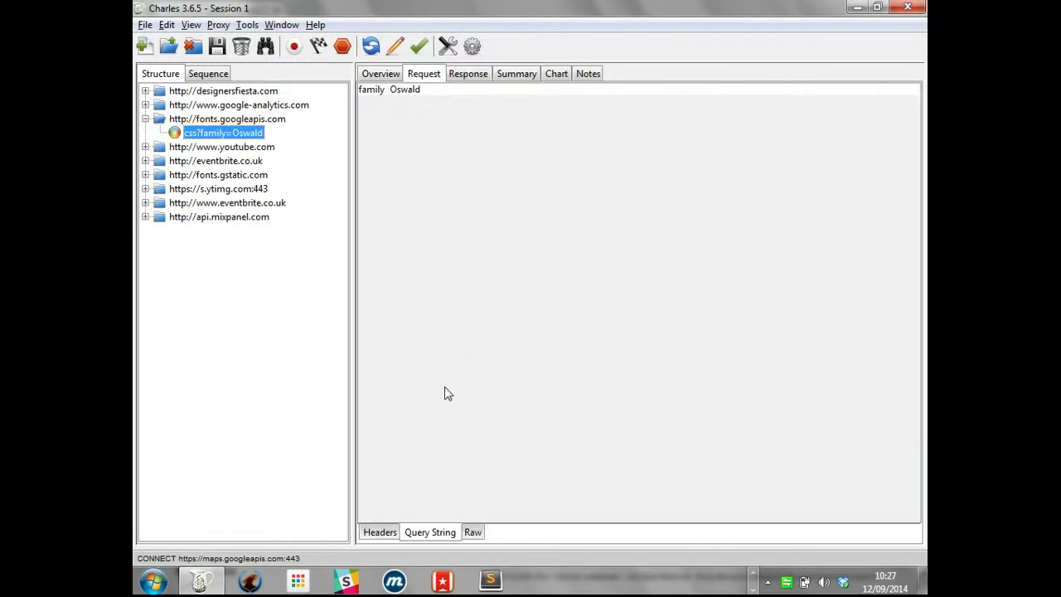
{"action": "left_click", "coordinate": [467, 74]}
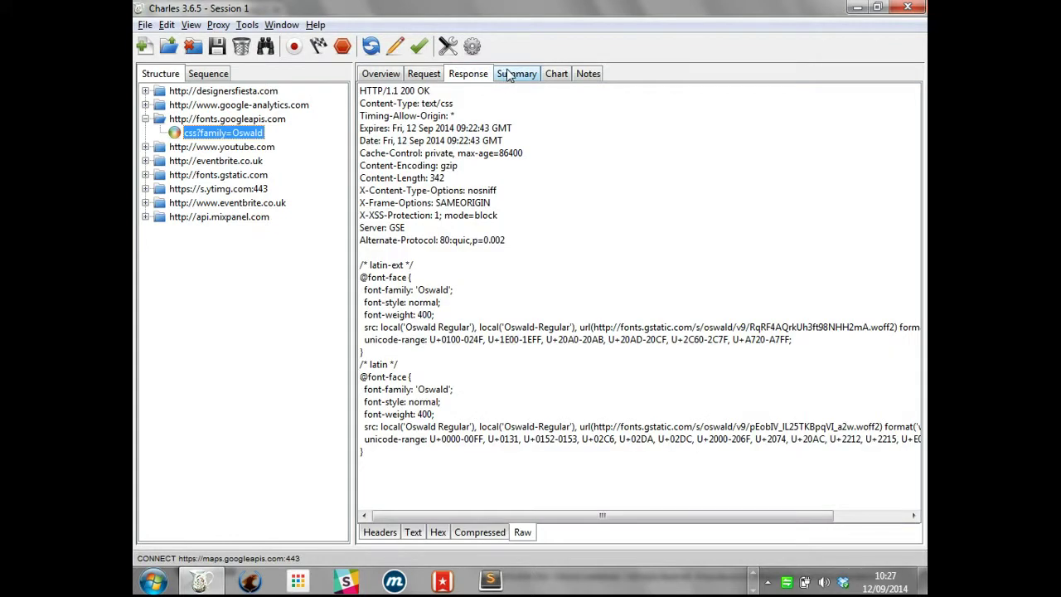
{"action": "left_click_drag", "start_coordinate": [412, 280], "coordinate": [472, 370]}
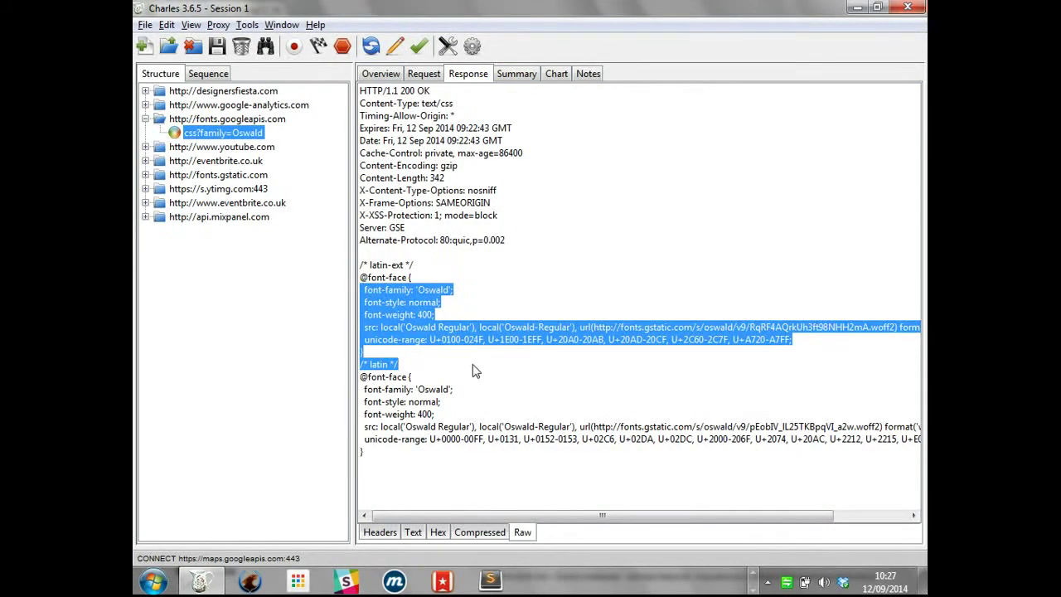
{"action": "left_click", "coordinate": [473, 371]}
Expand the youtube.com, eventbrite.co.uk, fonts.gstatic.com, s.ytimg.com:443 and api.mixpanel.com hosts to see their requested resources.
{"action": "left_click", "coordinate": [146, 147]}
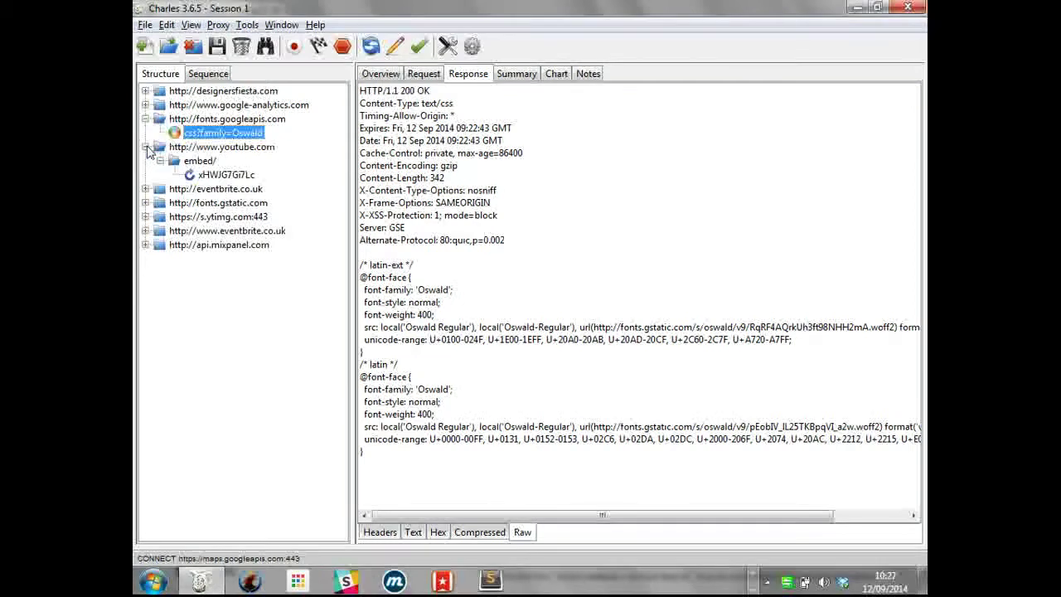
{"action": "left_click", "coordinate": [146, 189]}
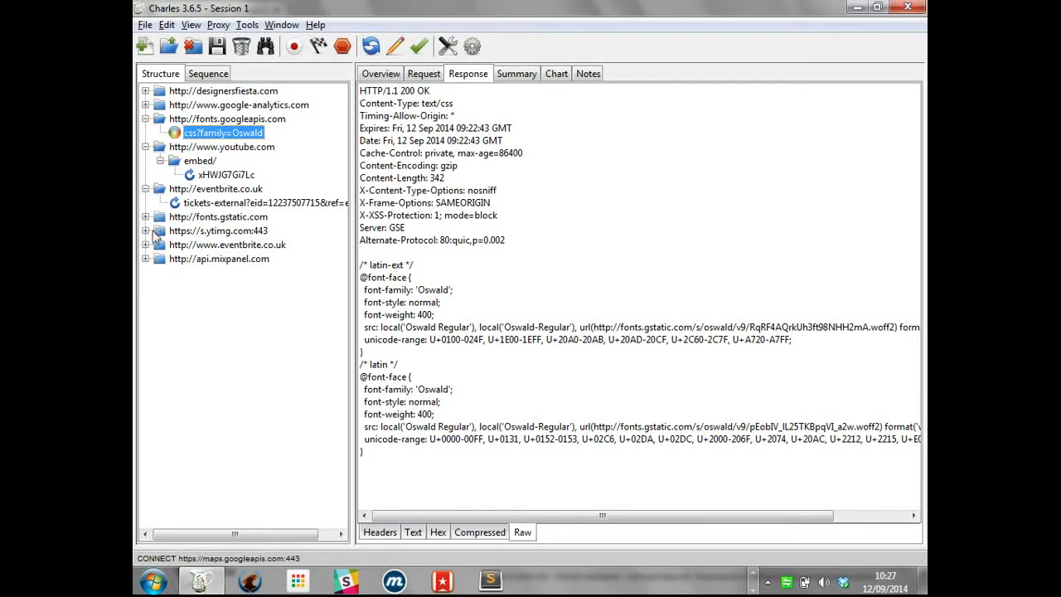
{"action": "left_click", "coordinate": [146, 216]}
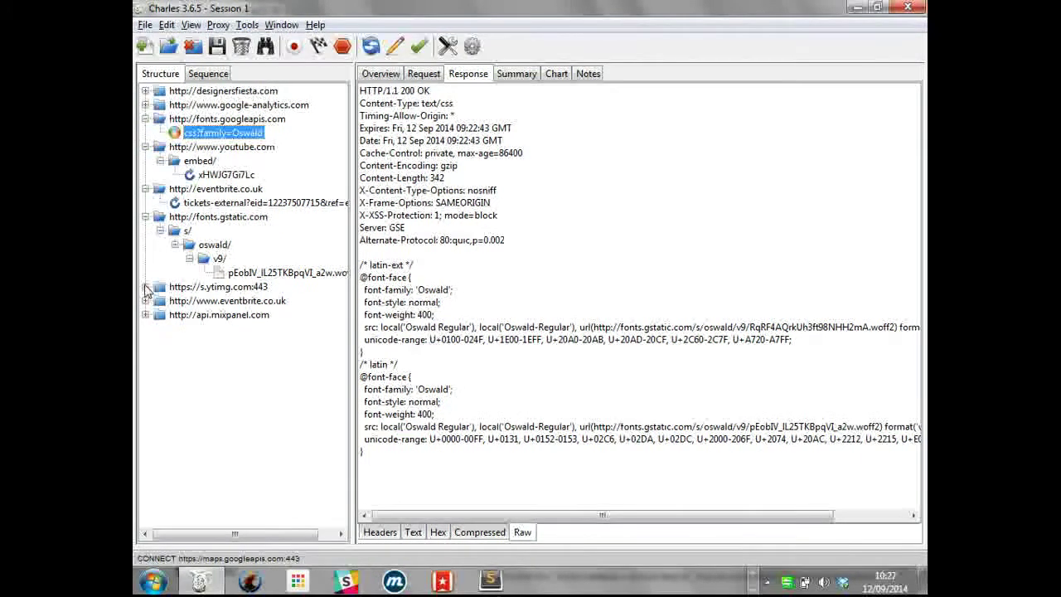
{"action": "left_click", "coordinate": [146, 287]}
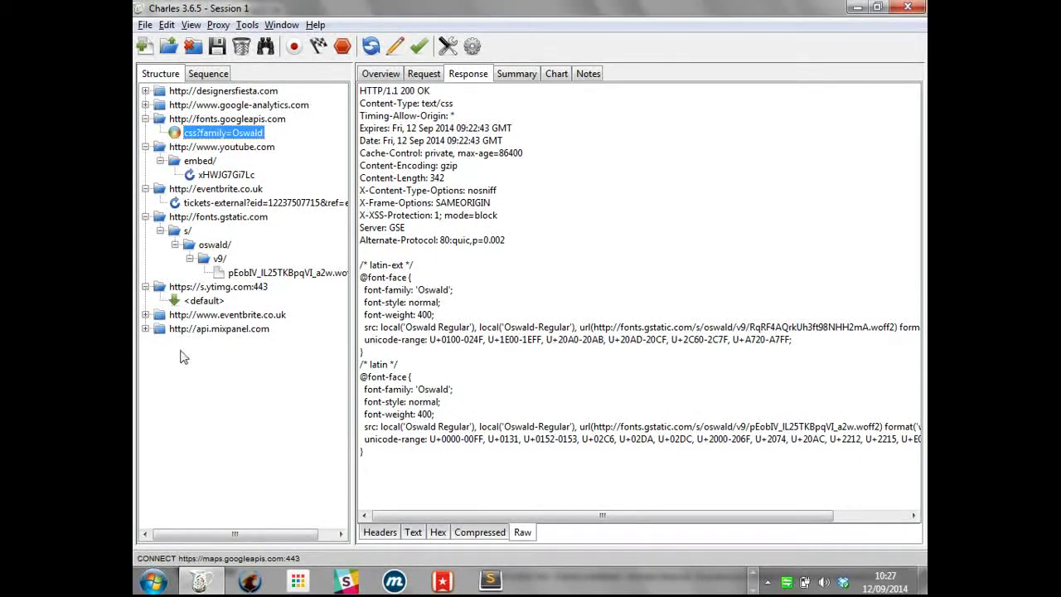
{"action": "left_click", "coordinate": [145, 329]}
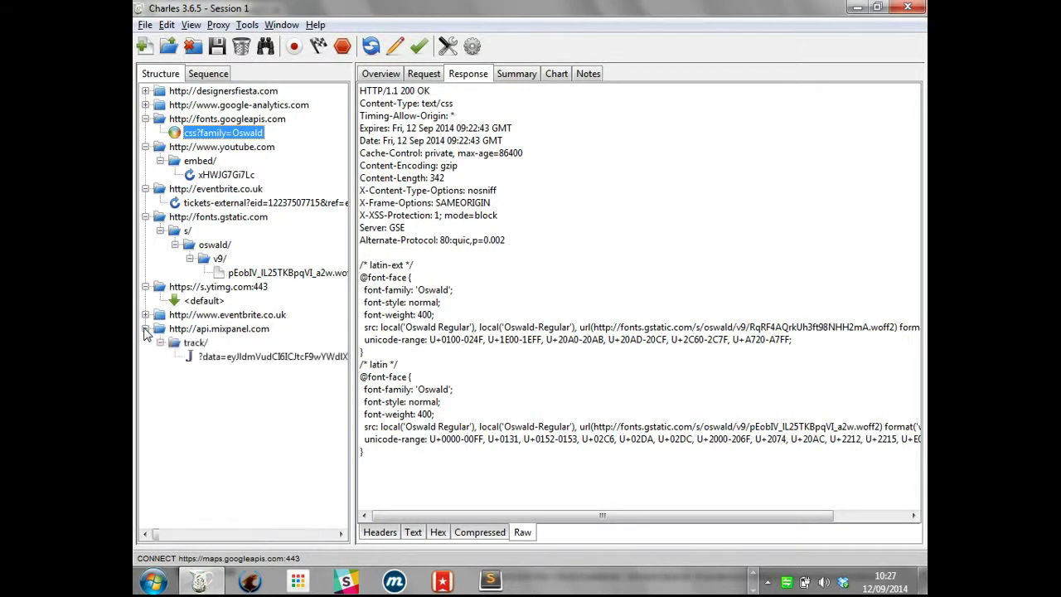
Examine the responses of the api.mixpanel.com tracking request and the encrypted s.ytimg.com:443 <default> request.
{"action": "left_click", "coordinate": [260, 358]}
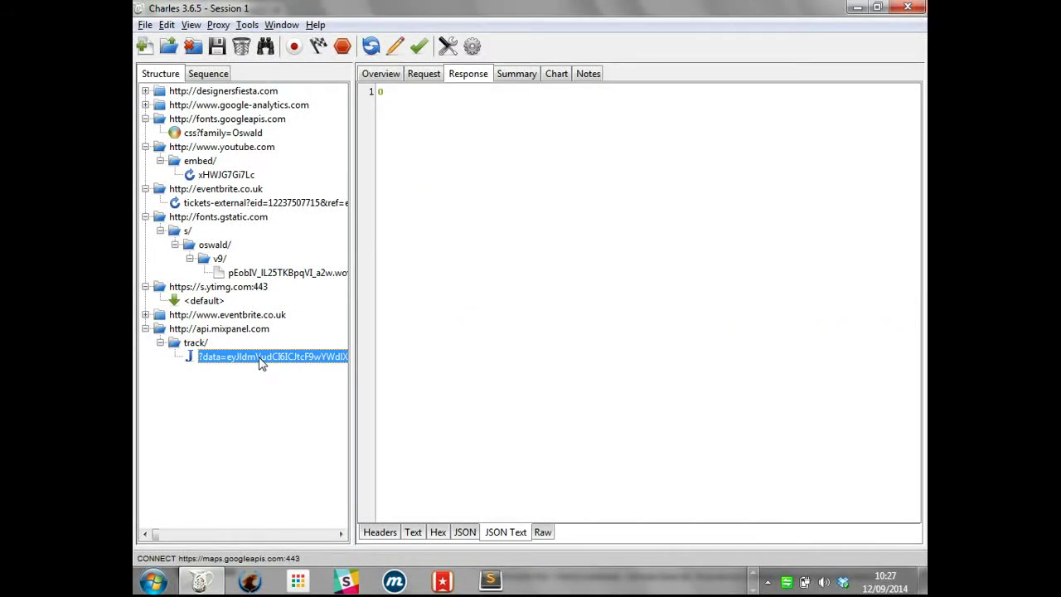
{"action": "left_click", "coordinate": [199, 302]}
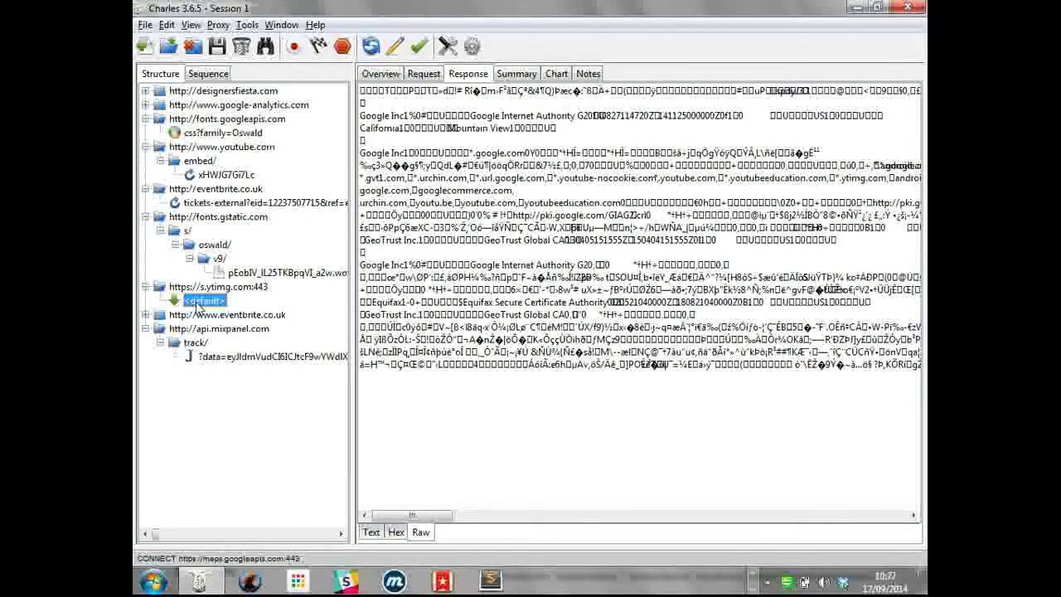
Check the designersfiesta.com overview once more and clear all captured traffic from the session.
{"action": "left_click", "coordinate": [196, 91]}
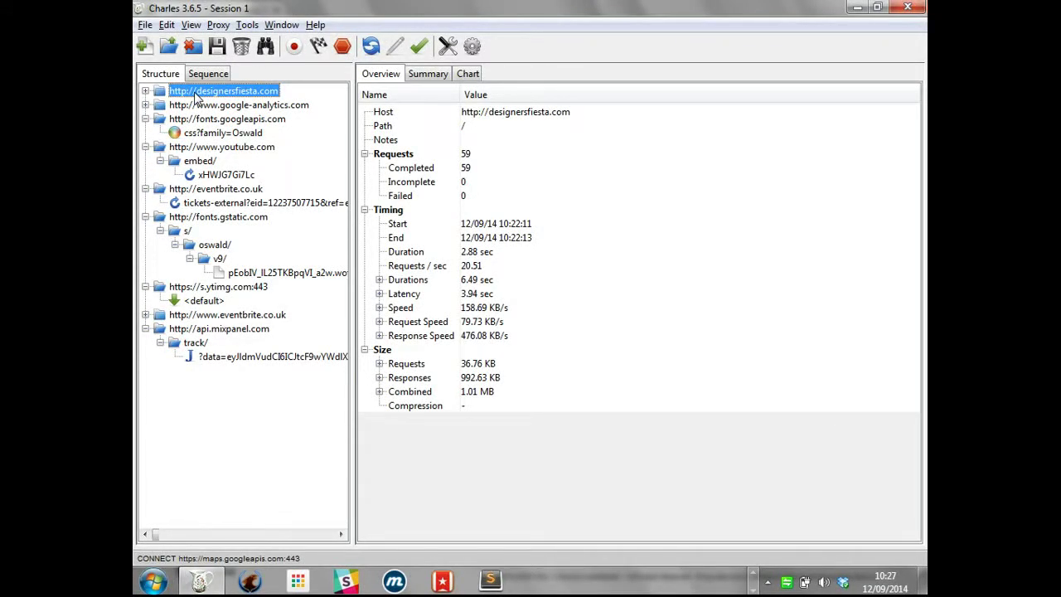
{"action": "left_click", "coordinate": [239, 48]}
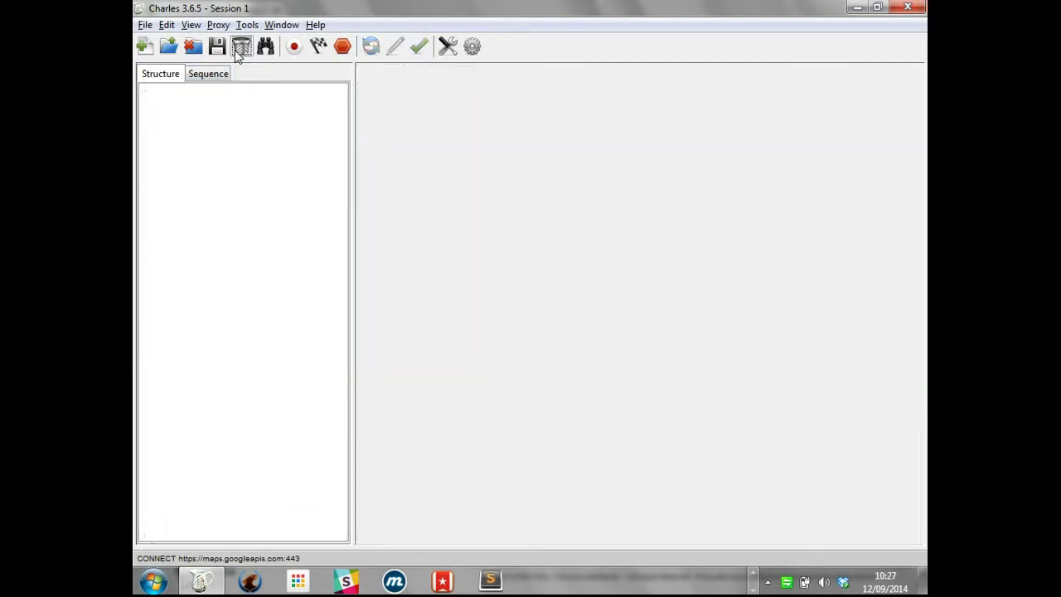
{"action": "key", "text": "alt+Tab"}
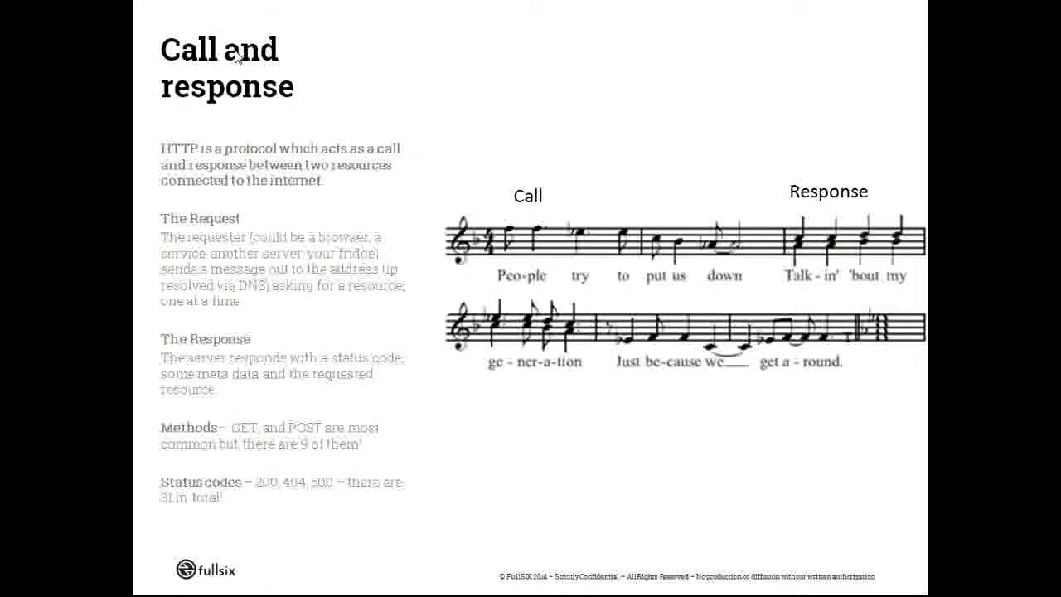
{"action": "left_click", "coordinate": [235, 52]}
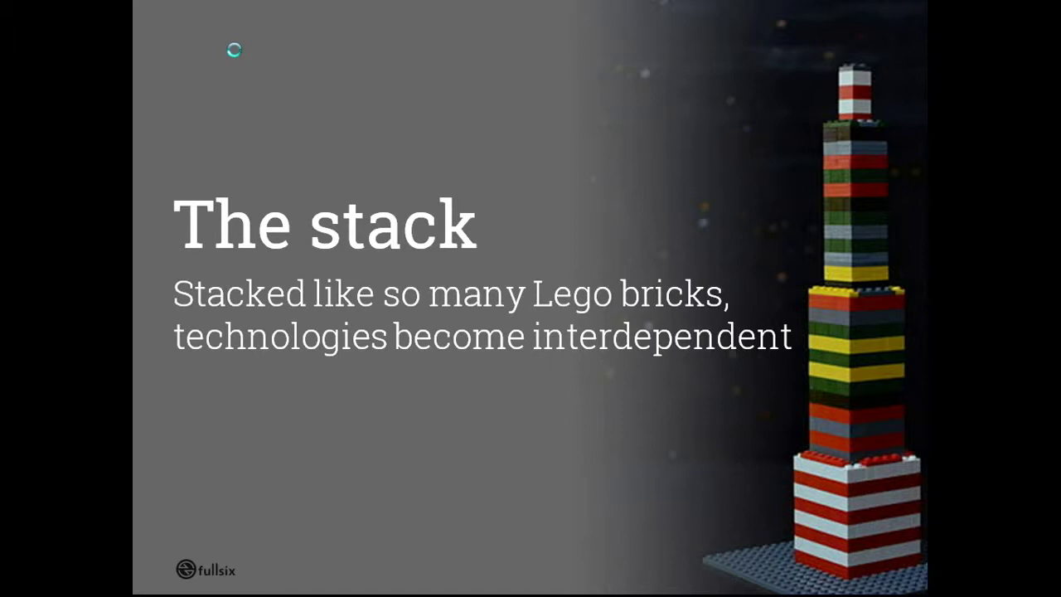
{"action": "left_click", "coordinate": [233, 49]}
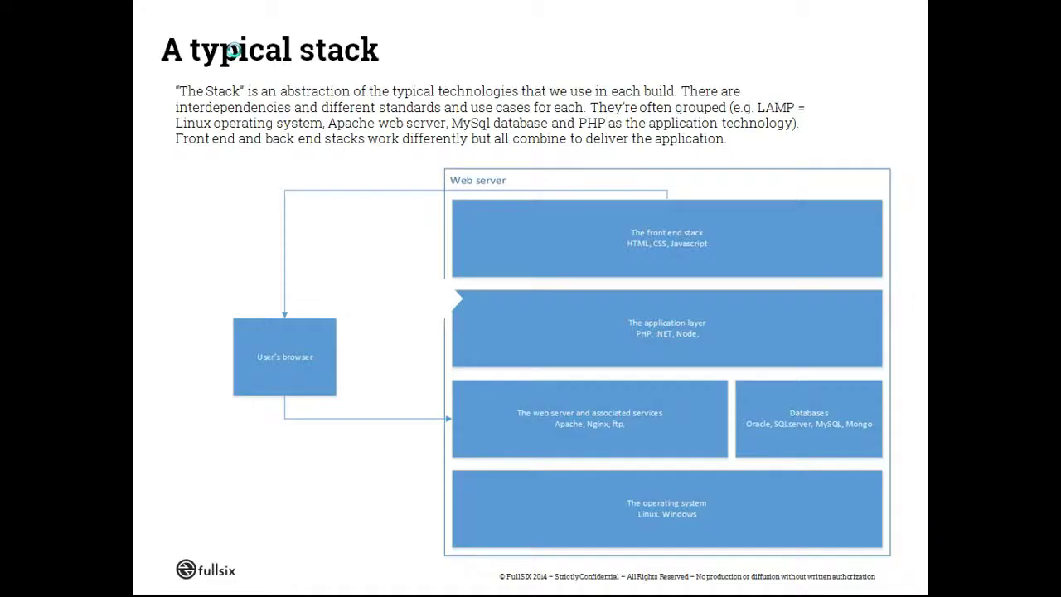